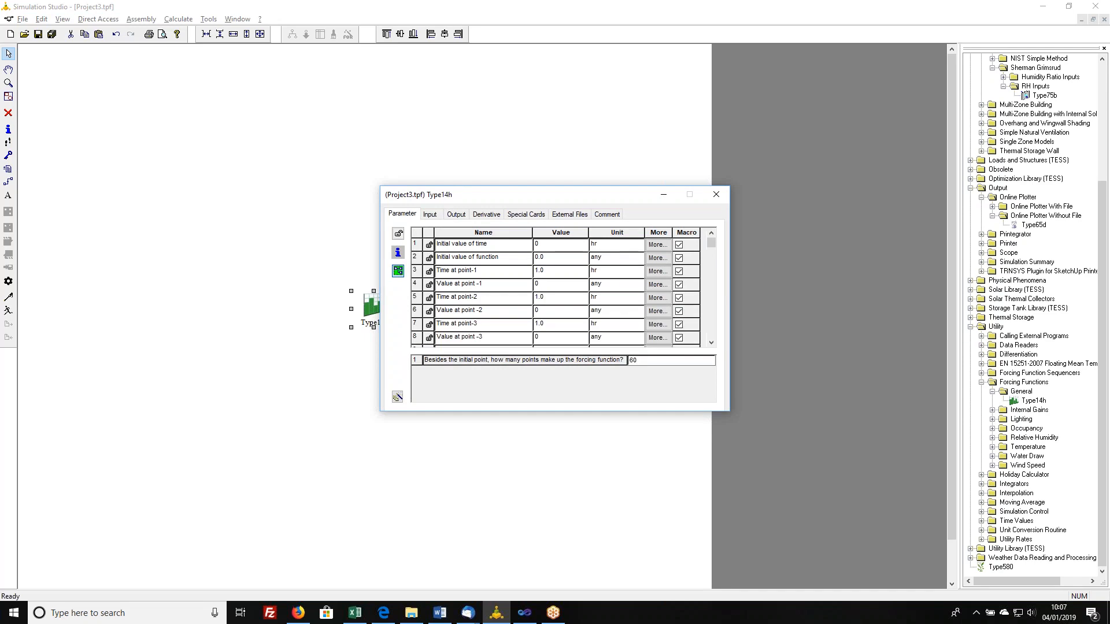
- Try to change the number of points that make up the Type14h forcing function and close its parameters
mouse_move(711, 243)
mouse_down()
mouse_move(714, 350)
mouse_move(712, 238)
mouse_move(721, 248)
mouse_up()
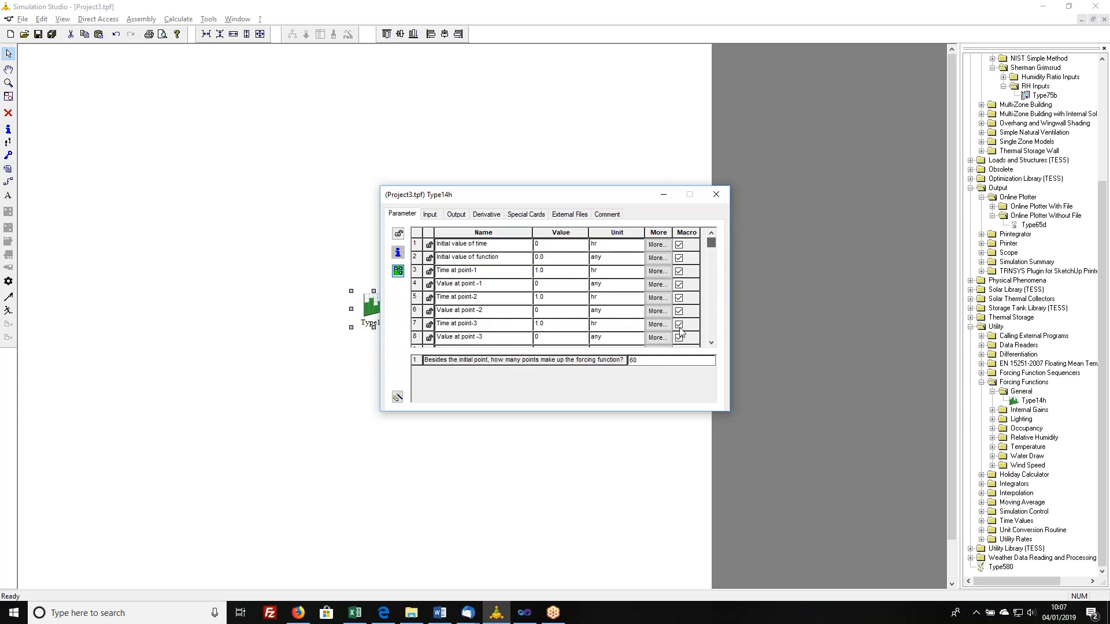
click(659, 363)
click(649, 364)
key(BackSpace)
key(BackSpace)
text(12)
key(Escape)
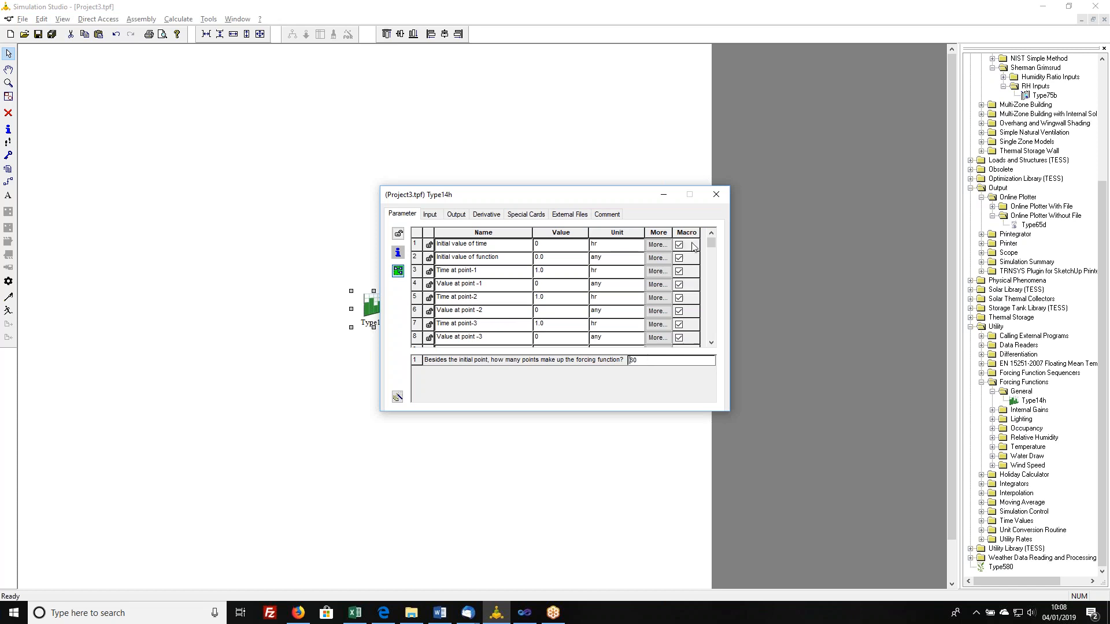
click(716, 194)
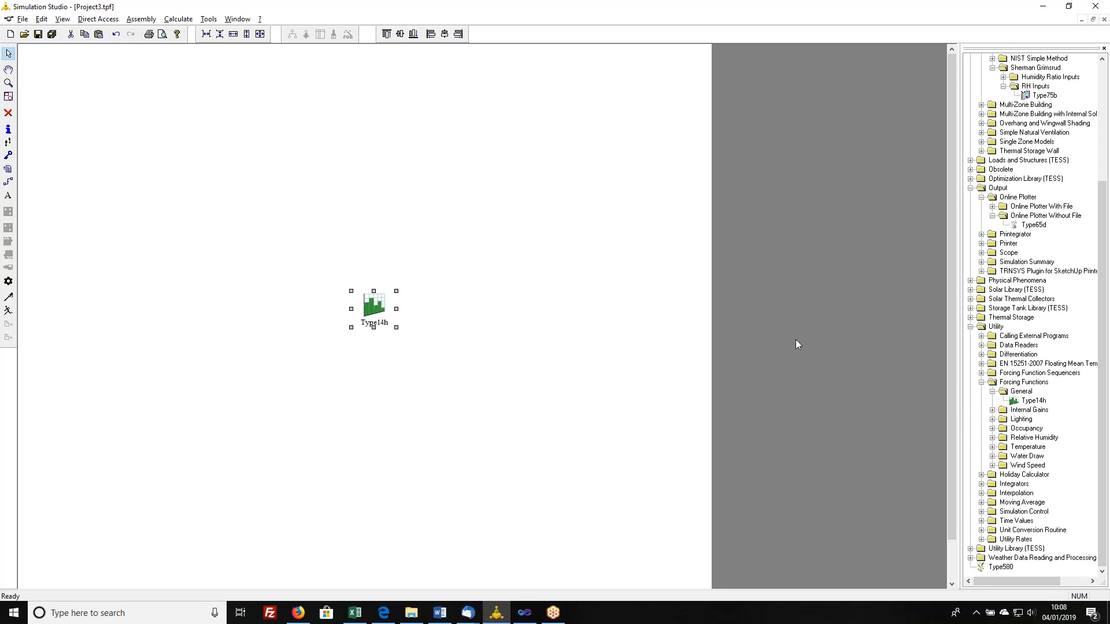
- Open the Type14h proforma from the component library and show its parameter variables
double_click(1015, 402)
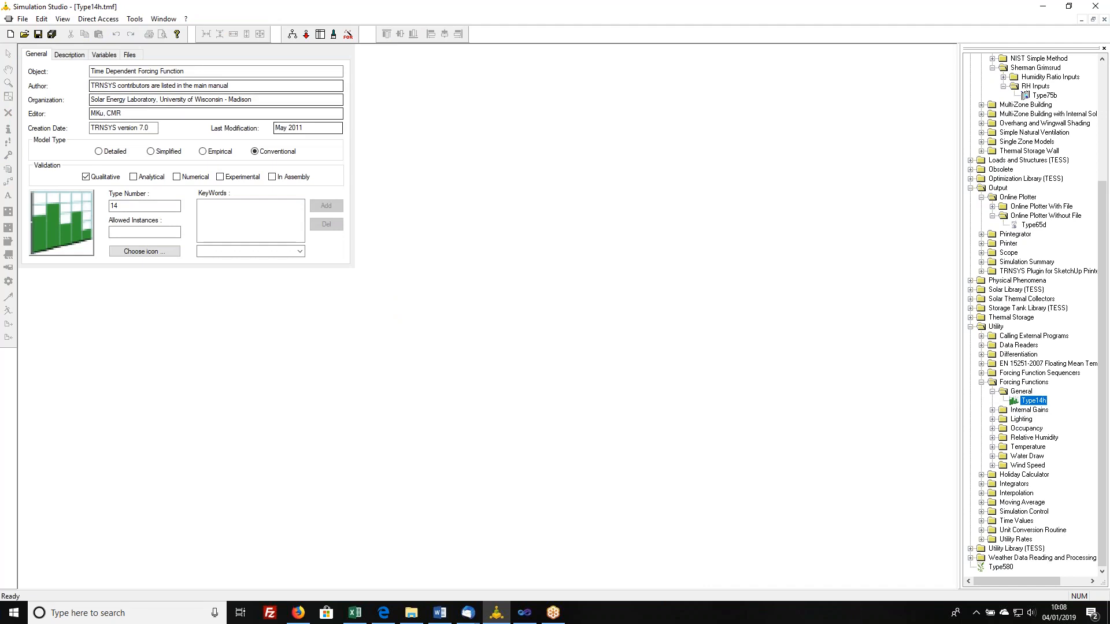
click(95, 55)
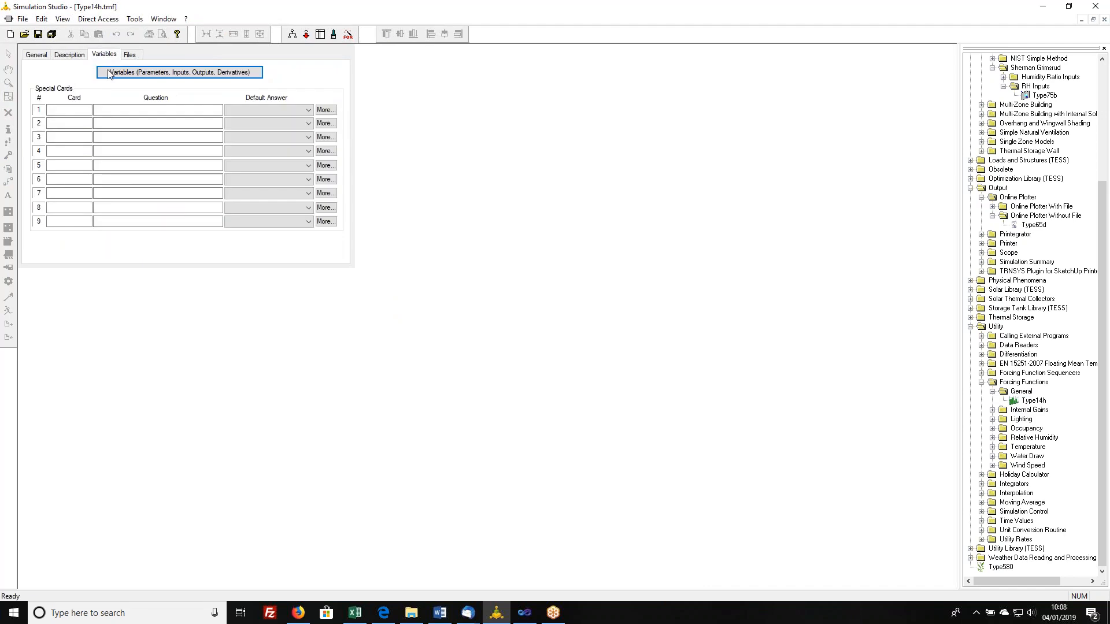
click(140, 74)
click(474, 218)
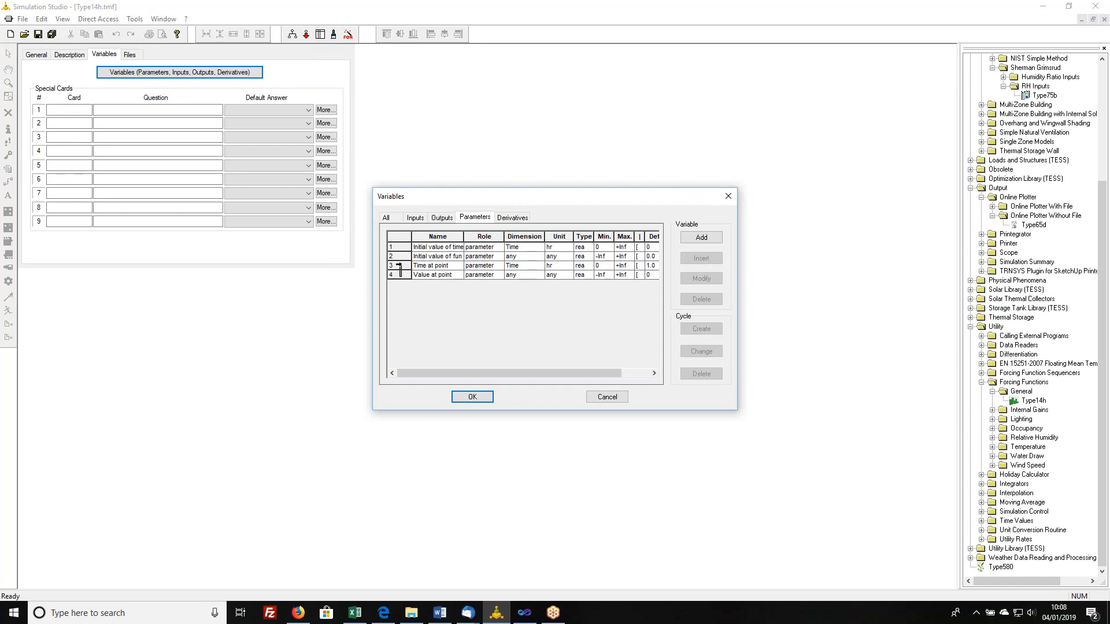
- Set the maximum value of the cycle covering Time at point and Value at point to 300 and accept the variables
click(400, 265)
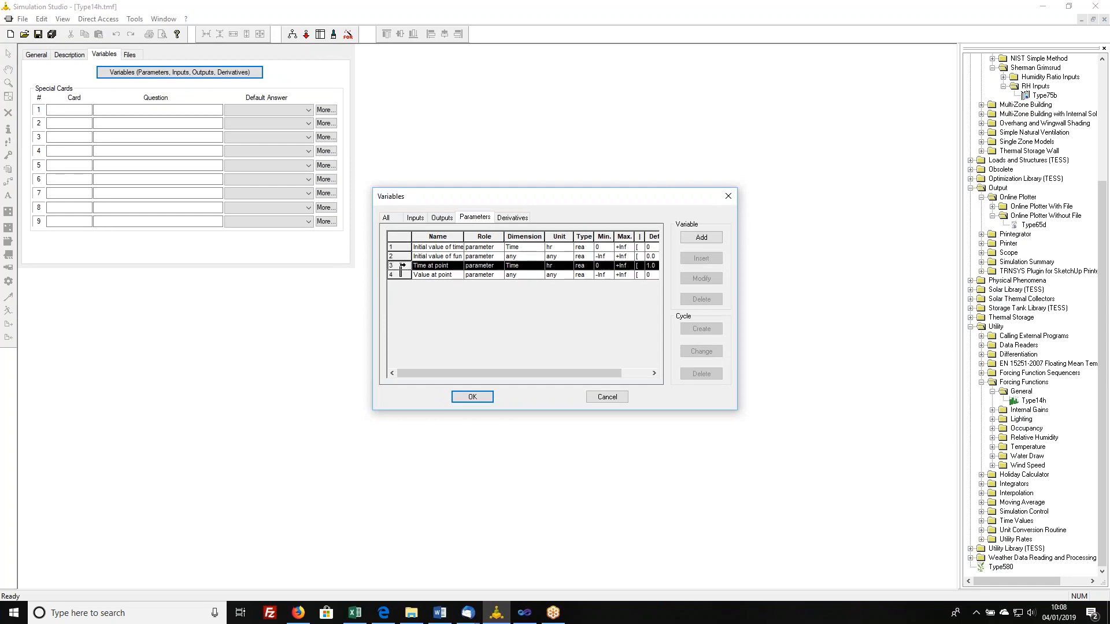
shift+click(399, 275)
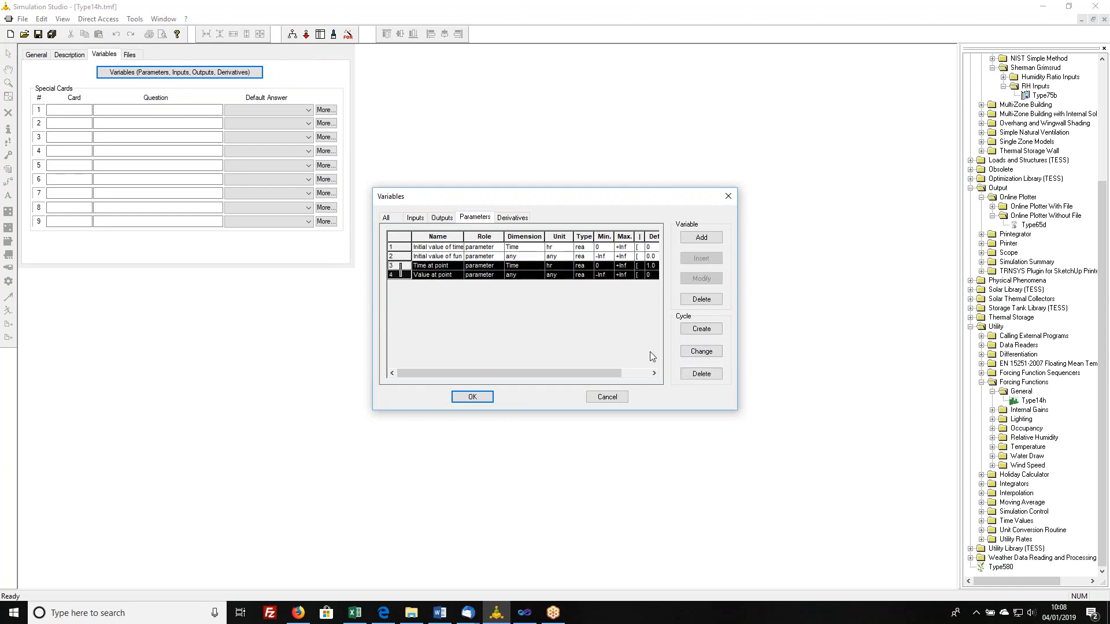
click(701, 351)
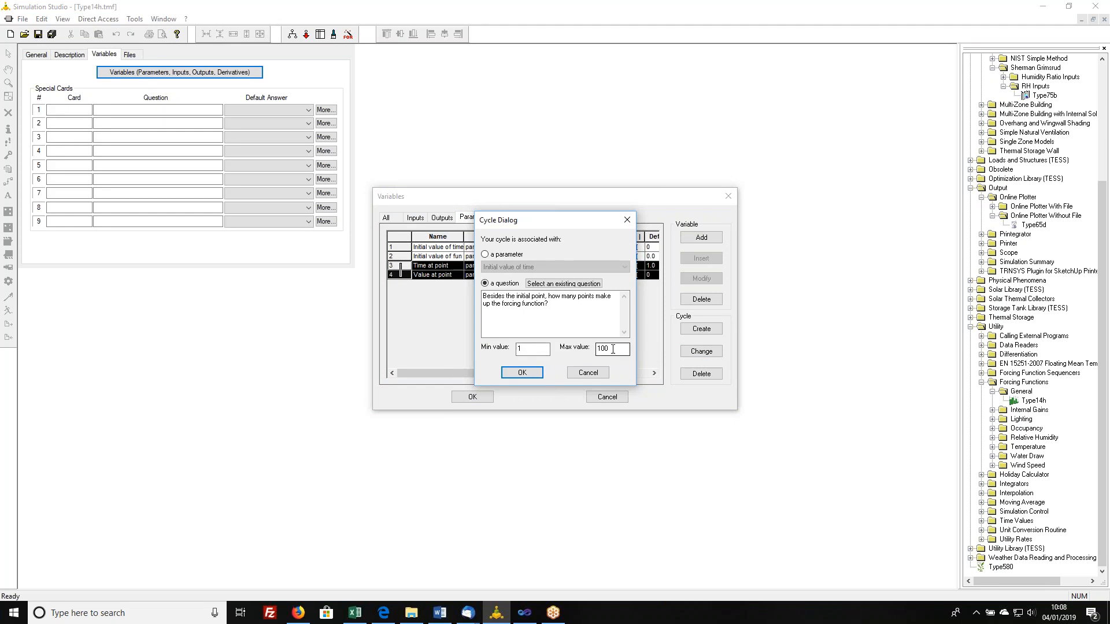
double_click(613, 349)
text(300)
click(537, 374)
click(488, 398)
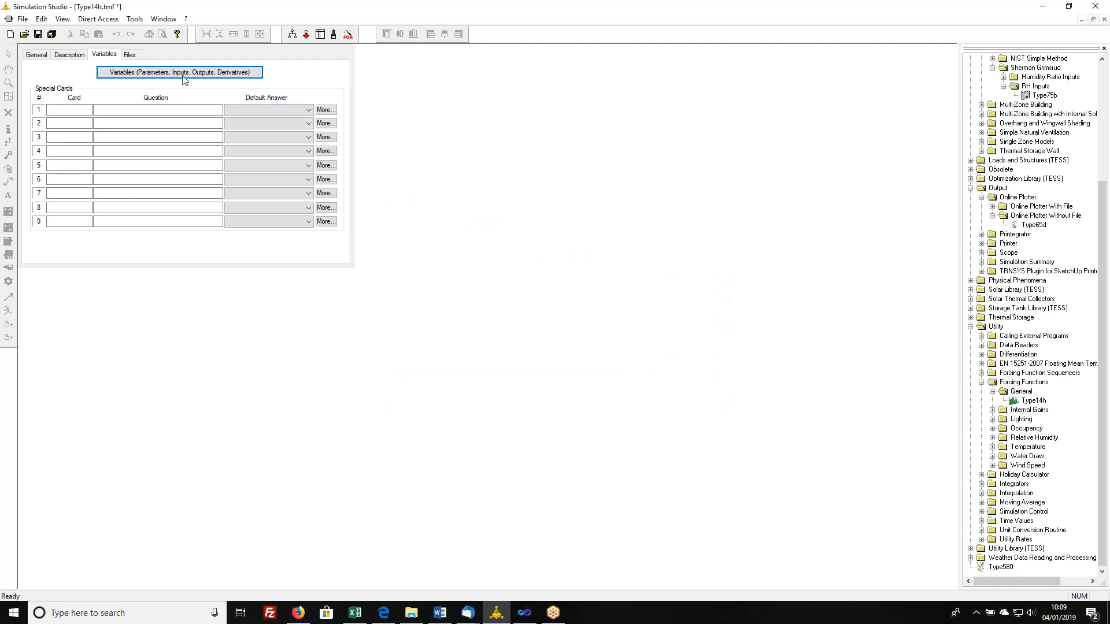
- Save the modified Type14h proforma and close it to return to the project
click(22, 19)
click(40, 70)
click(1104, 19)
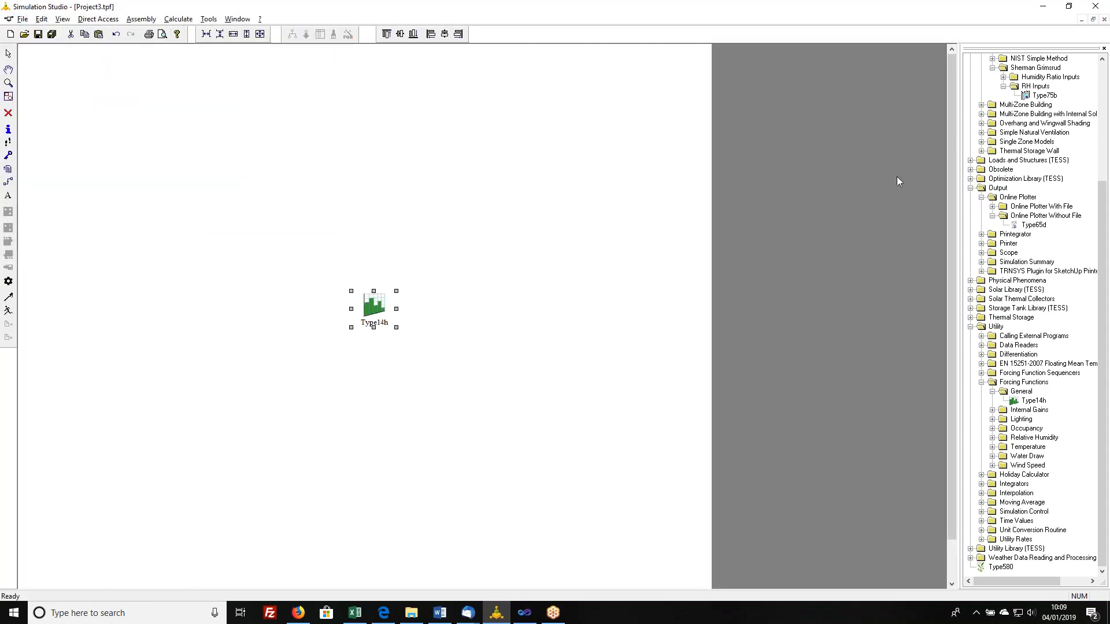
- Try to set the number of points in the placed Type14h component to 120 and close its parameters
double_click(374, 311)
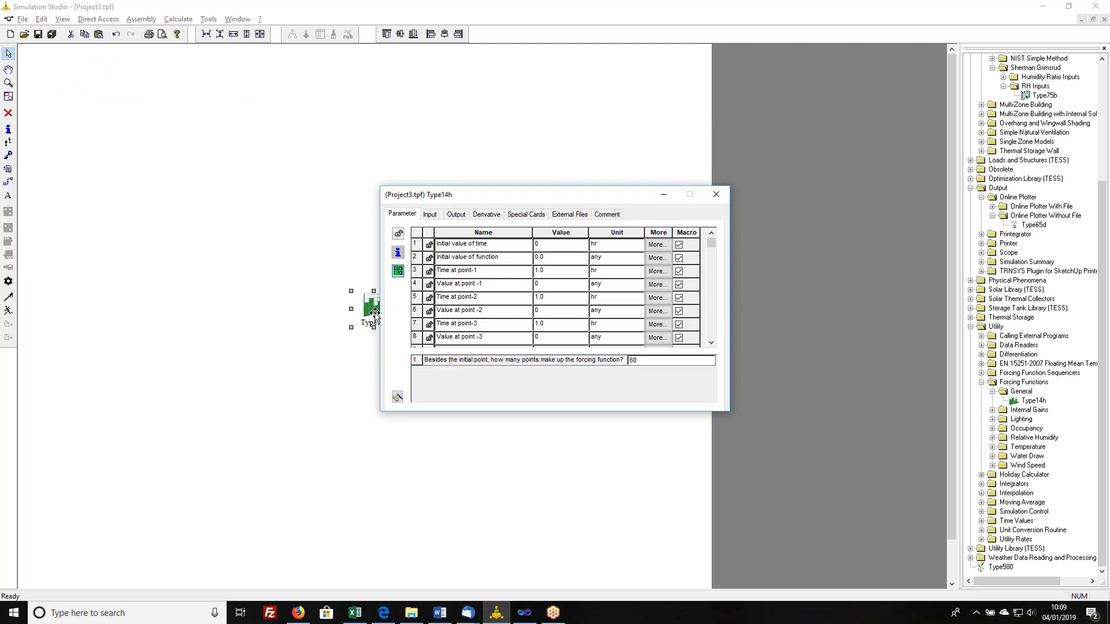
click(667, 361)
text(120)
key(Return)
click(716, 195)
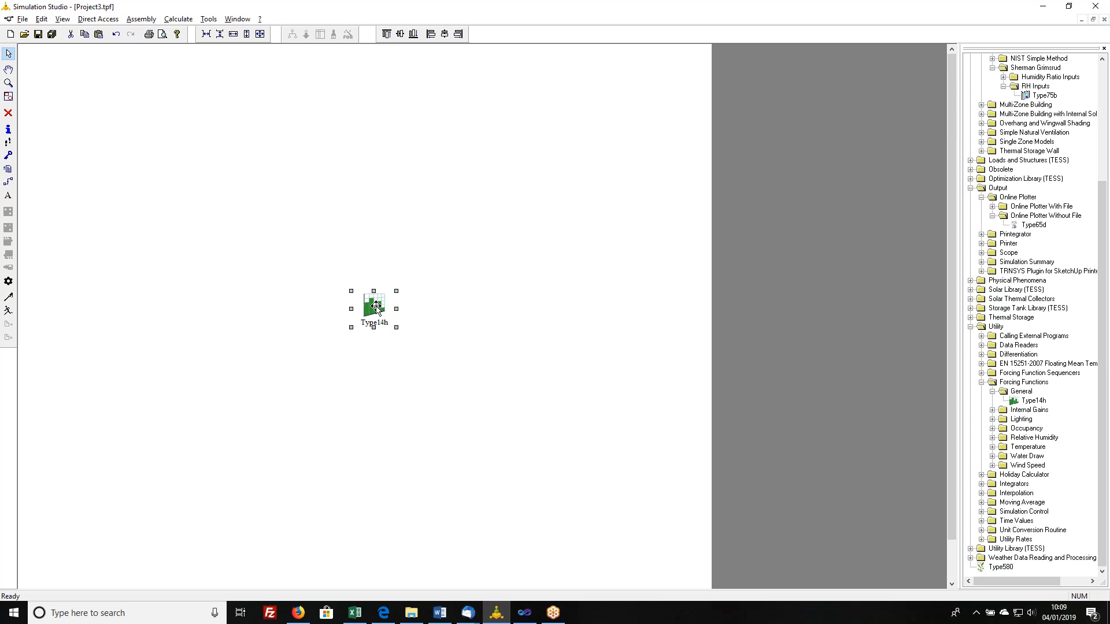
- Replace the placed Type14h component with the updated Type14h proforma from Utility > Forcing Functions > General, accepting the irreversible replacement
right_click(376, 306)
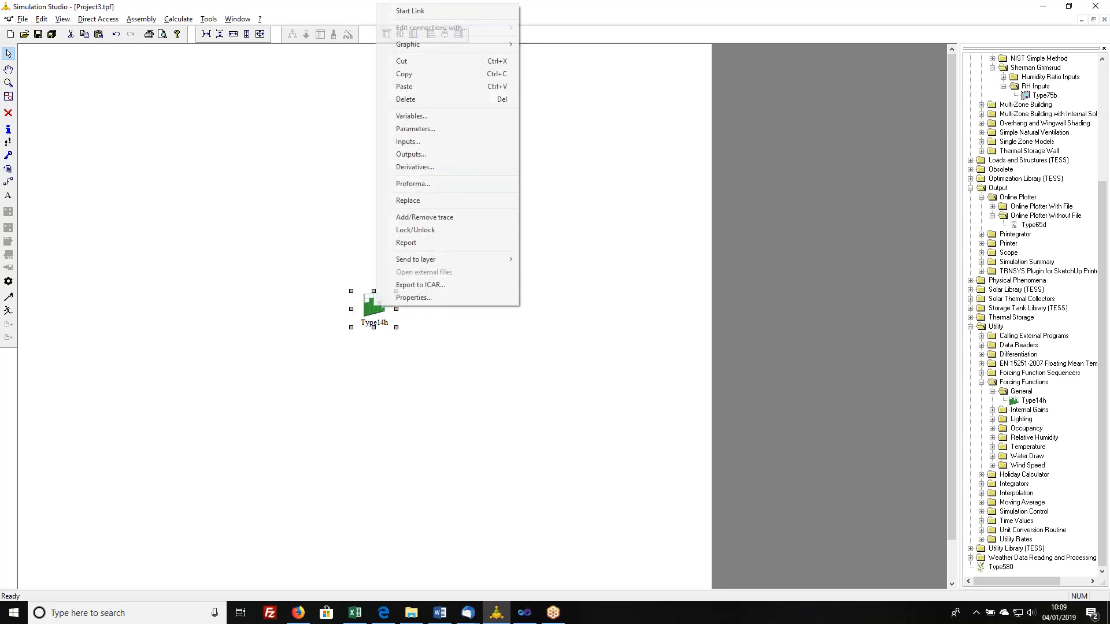
click(440, 203)
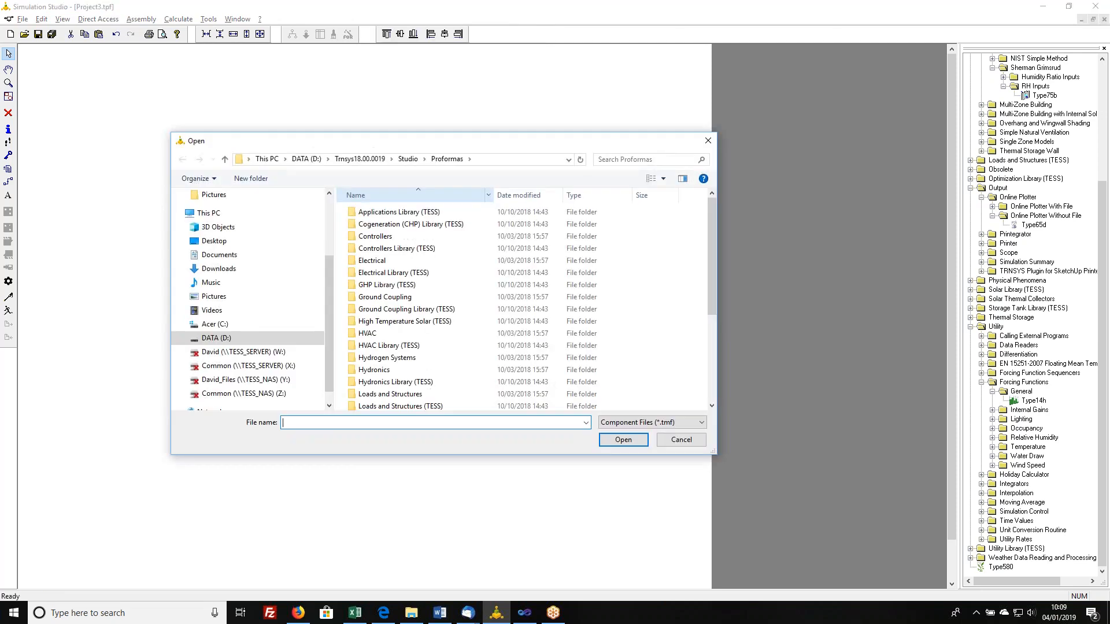
scroll(390, 362, down, 2)
scroll(363, 377, down, 2)
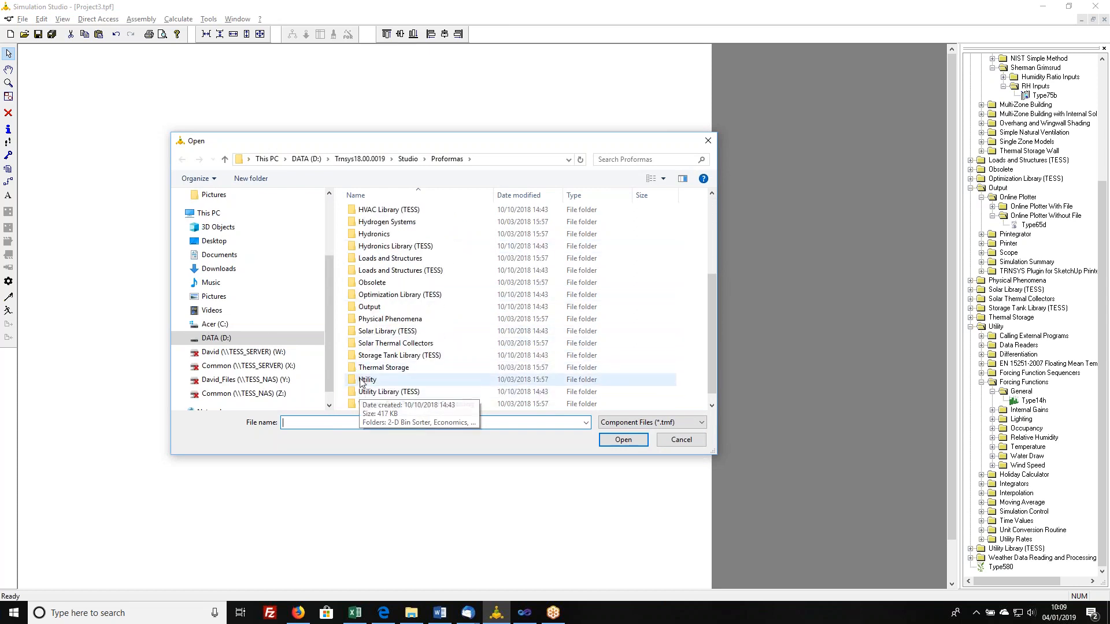
click(357, 381)
double_click(357, 382)
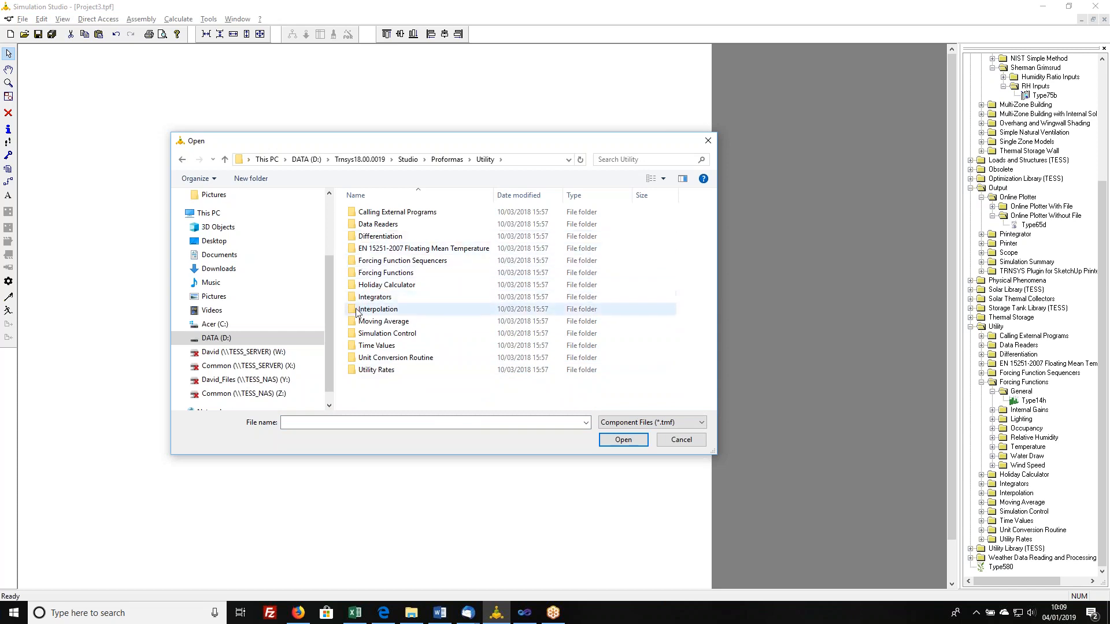
double_click(350, 273)
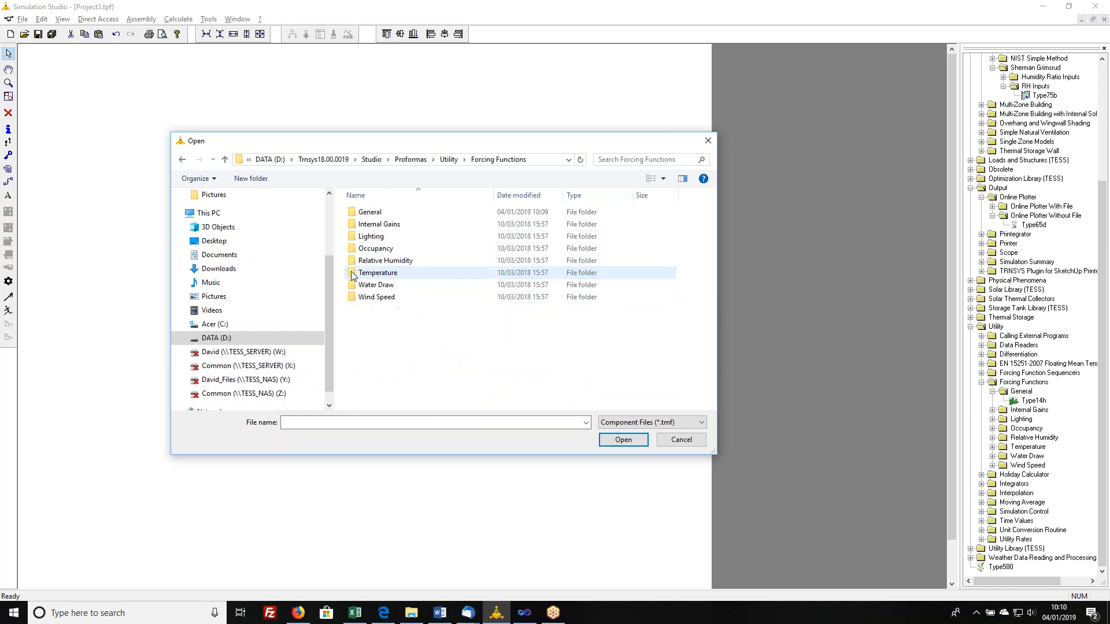
double_click(360, 213)
double_click(370, 212)
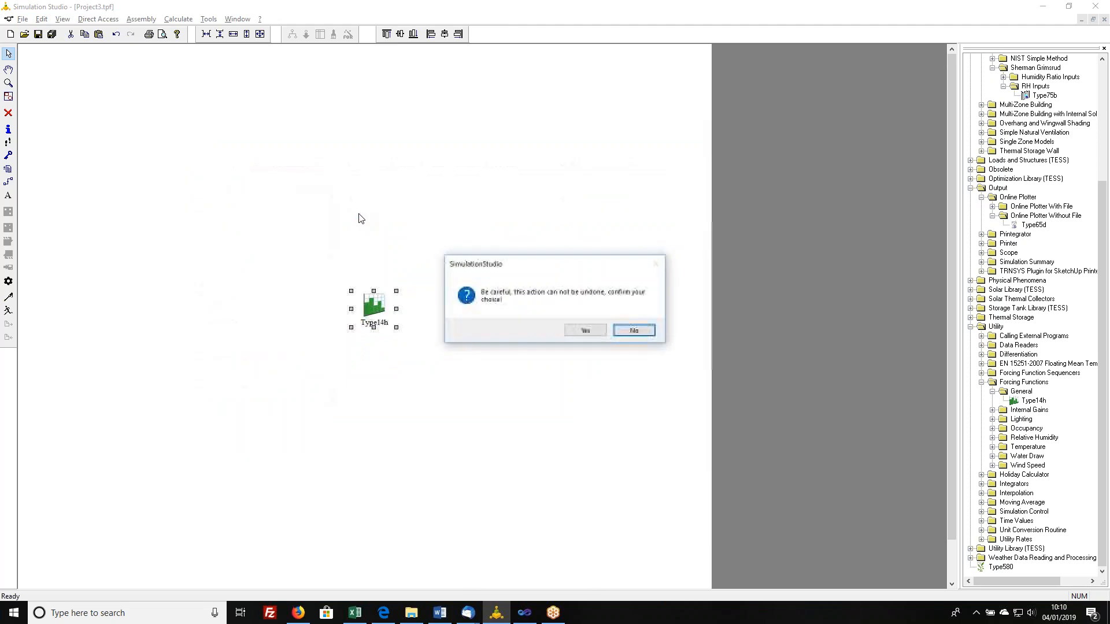
click(585, 331)
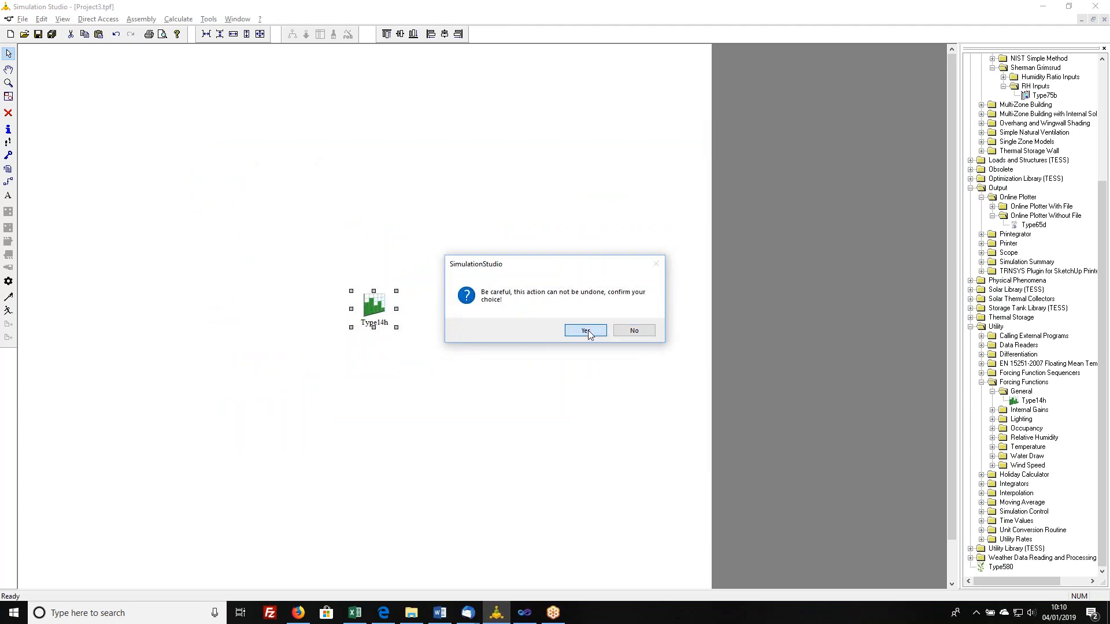
- Set the number of points that make up the Type14h forcing function to 120 and close its parameters
double_click(376, 304)
click(645, 361)
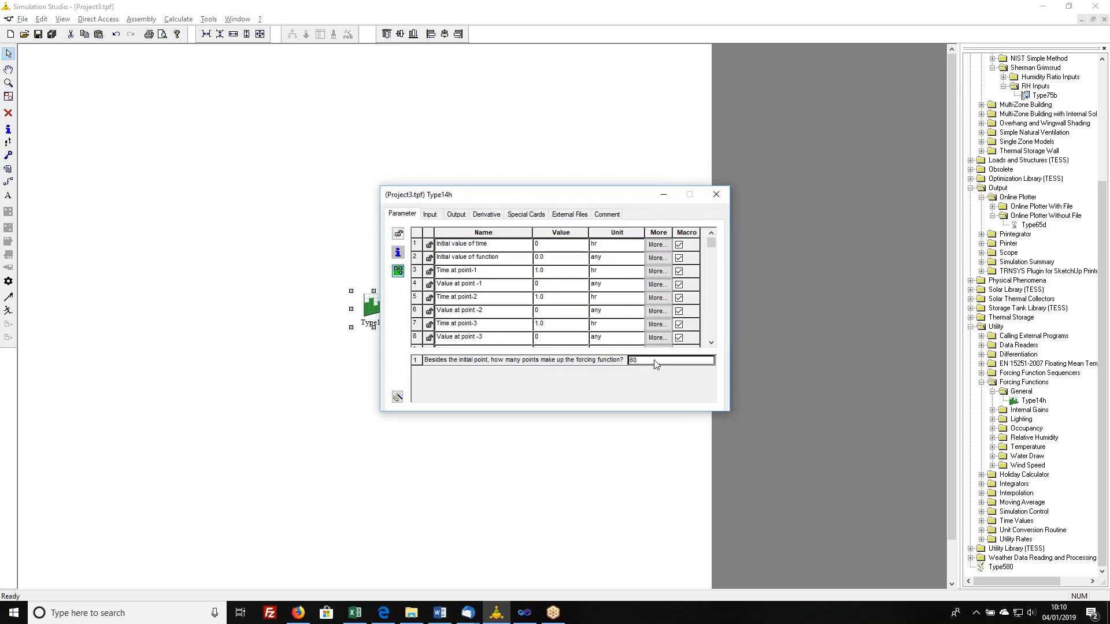
text(120)
key(Return)
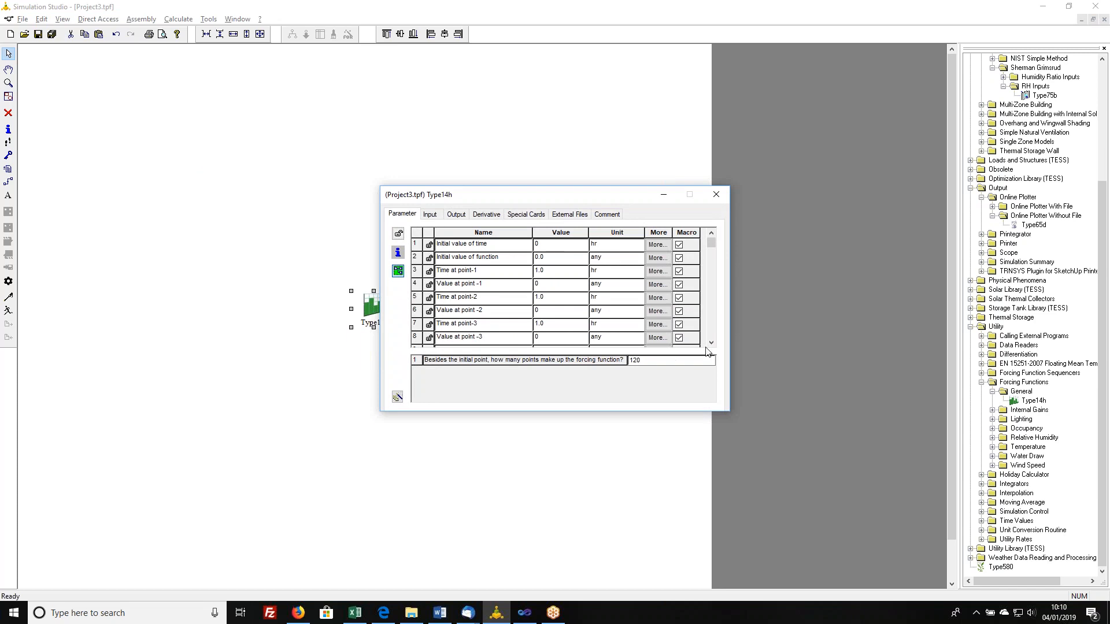
mouse_move(711, 245)
mouse_down()
mouse_move(712, 296)
mouse_move(712, 242)
mouse_up()
click(715, 195)
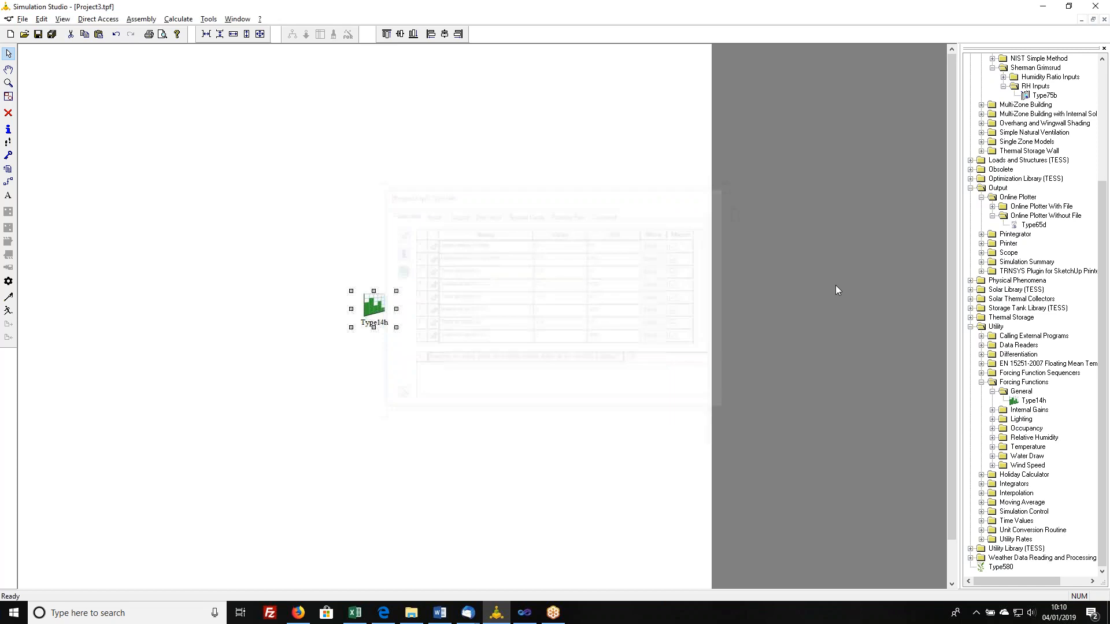
- Delete the Type14h component from the project and place a Type75b Sherman Grimsrud infiltration component with RH inputs
click(992, 428)
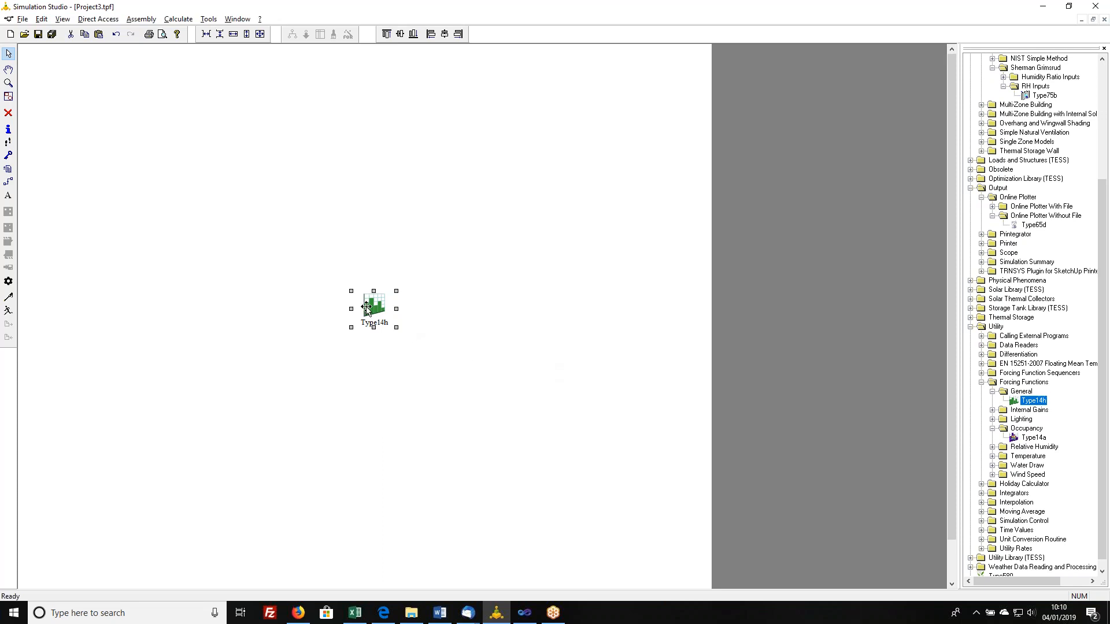
key(Delete)
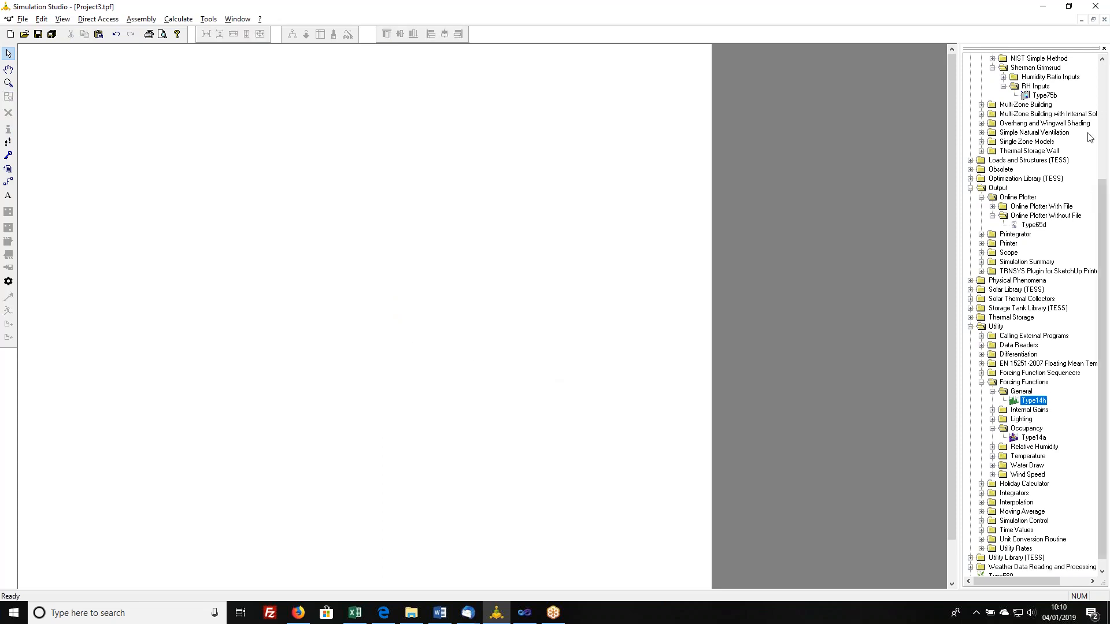
drag(1102, 199, 1098, 76)
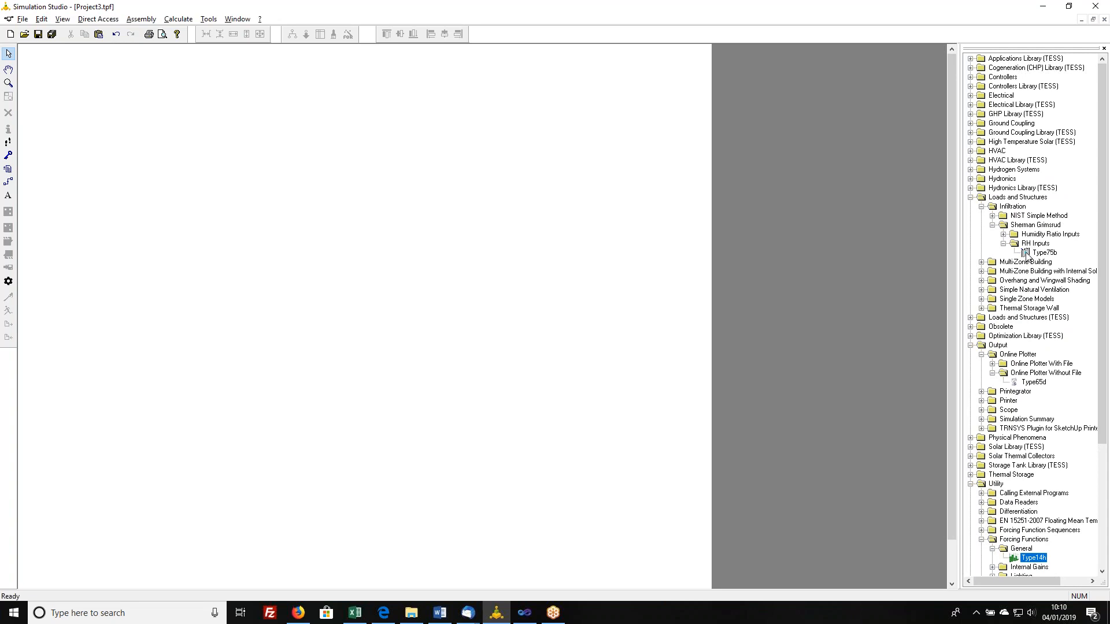
drag(1025, 253, 385, 272)
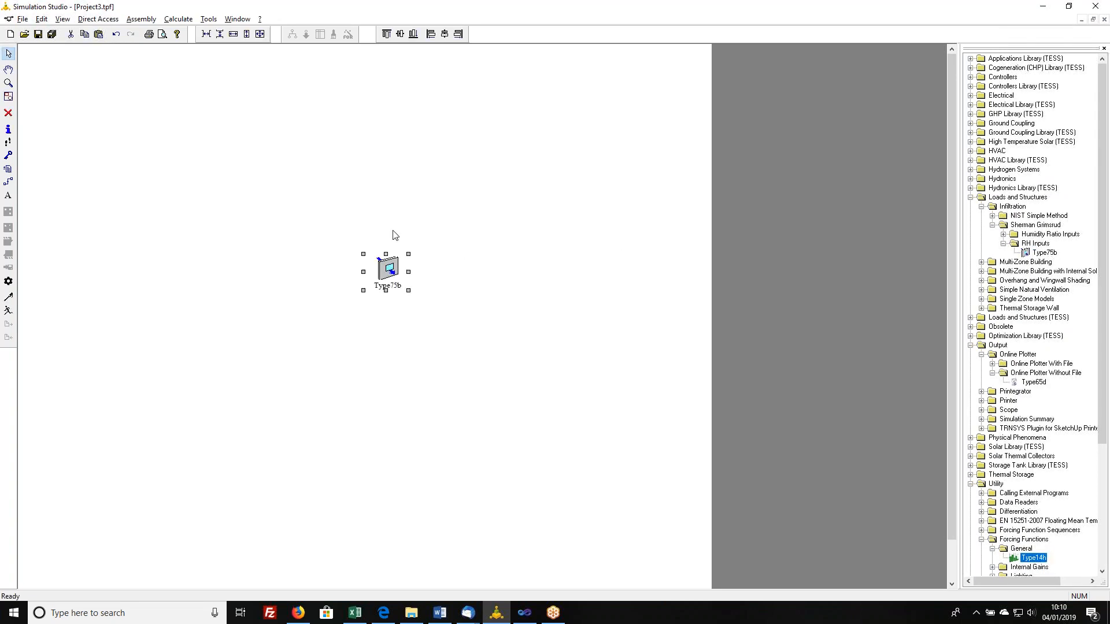
- Try to set the Type75b component's number of building stories to 5
double_click(381, 270)
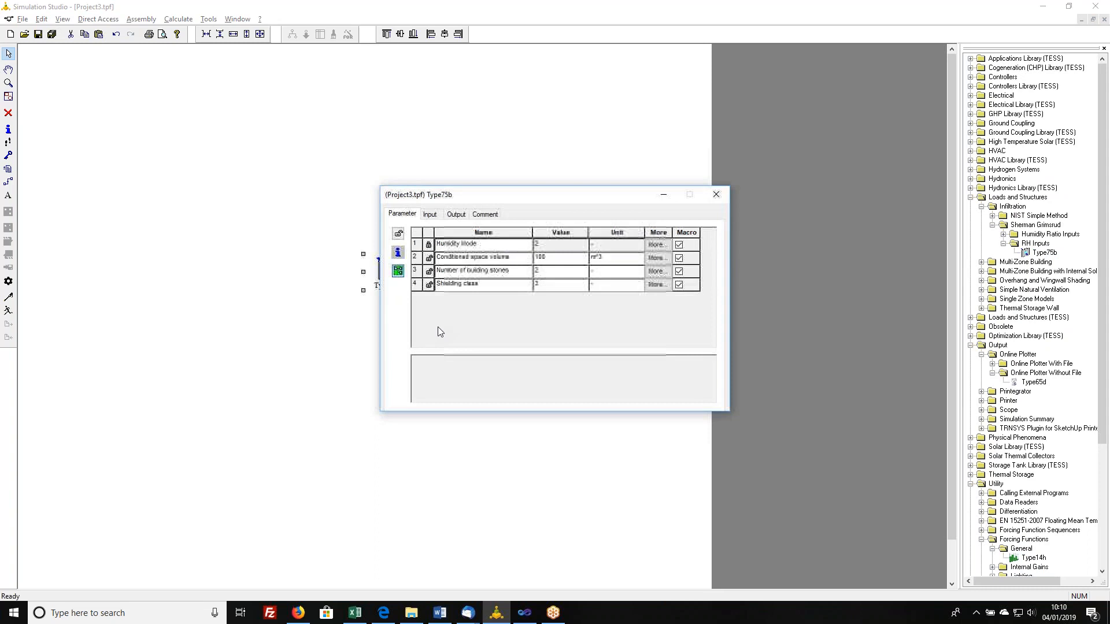
click(556, 275)
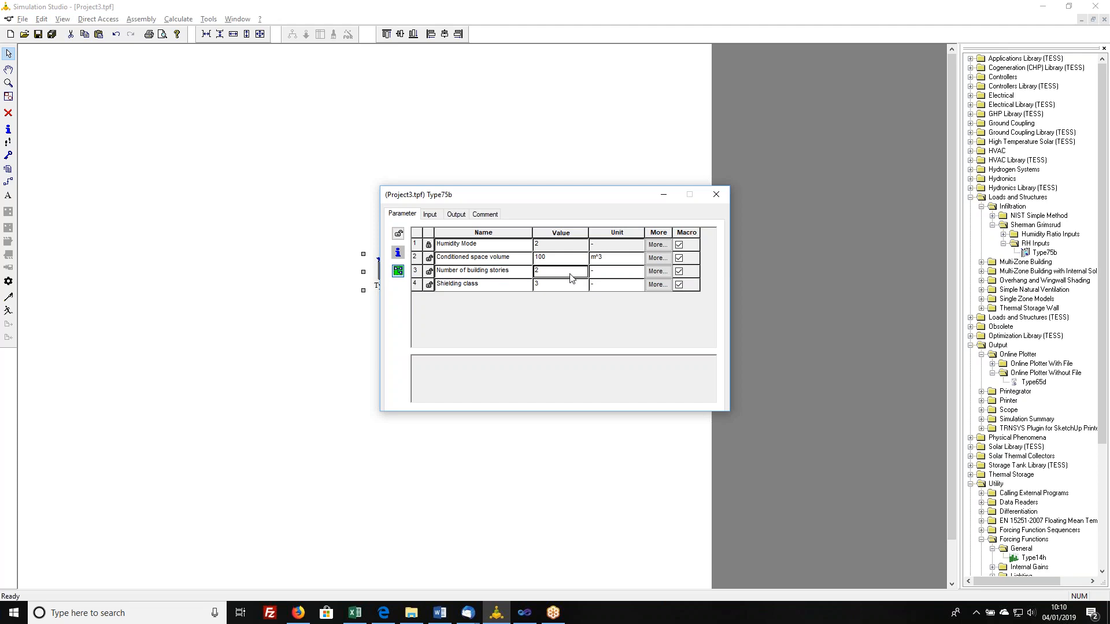
key(BackSpace)
text(5)
key(Return)
- Check the allowed range in the variable details for the number of building stories and close the component's parameters
click(657, 272)
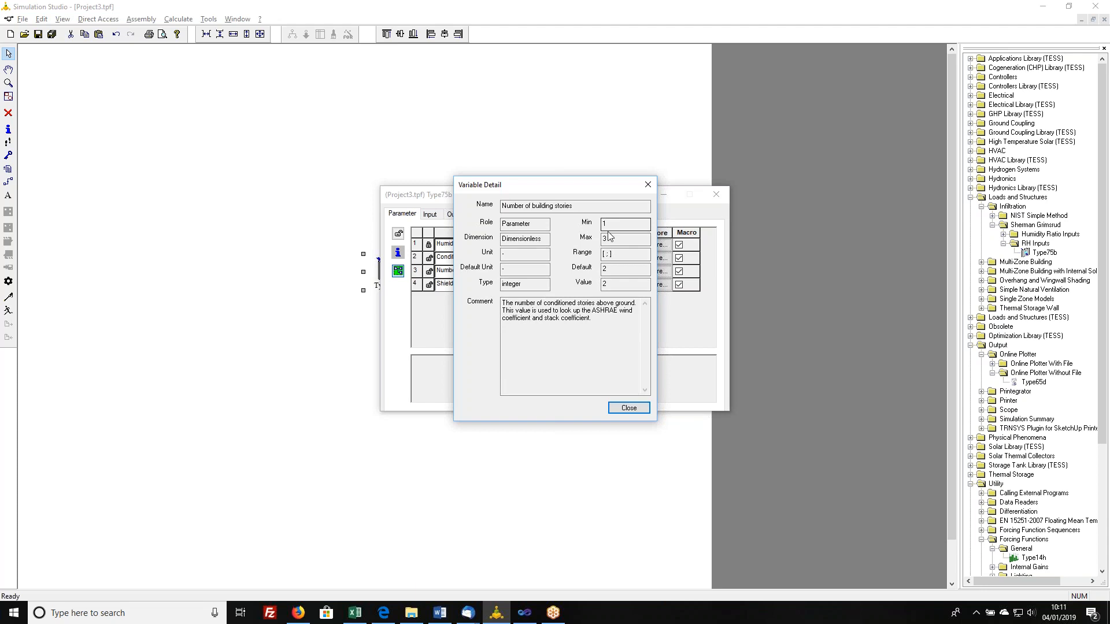
click(628, 408)
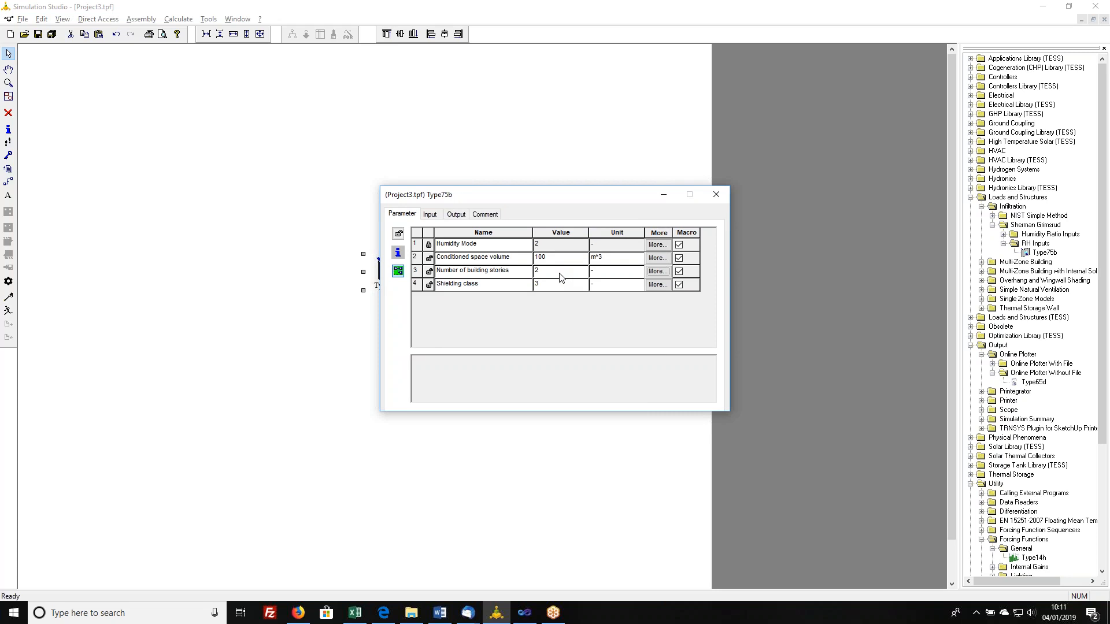
click(715, 196)
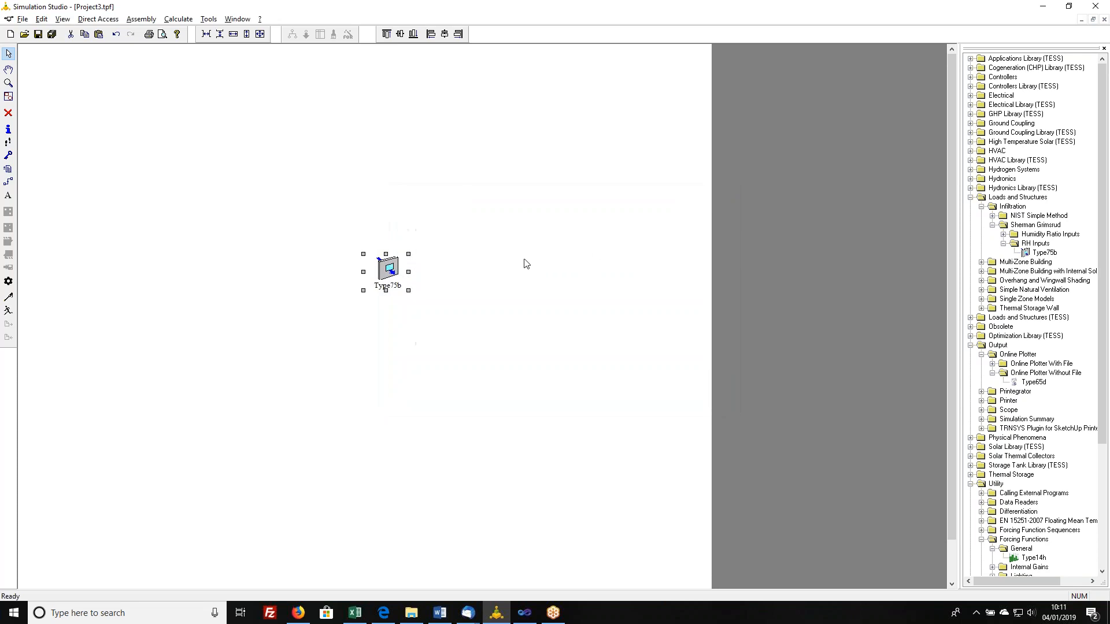
- Open the Type75b proforma from the component library and show its parameter variables
double_click(1032, 255)
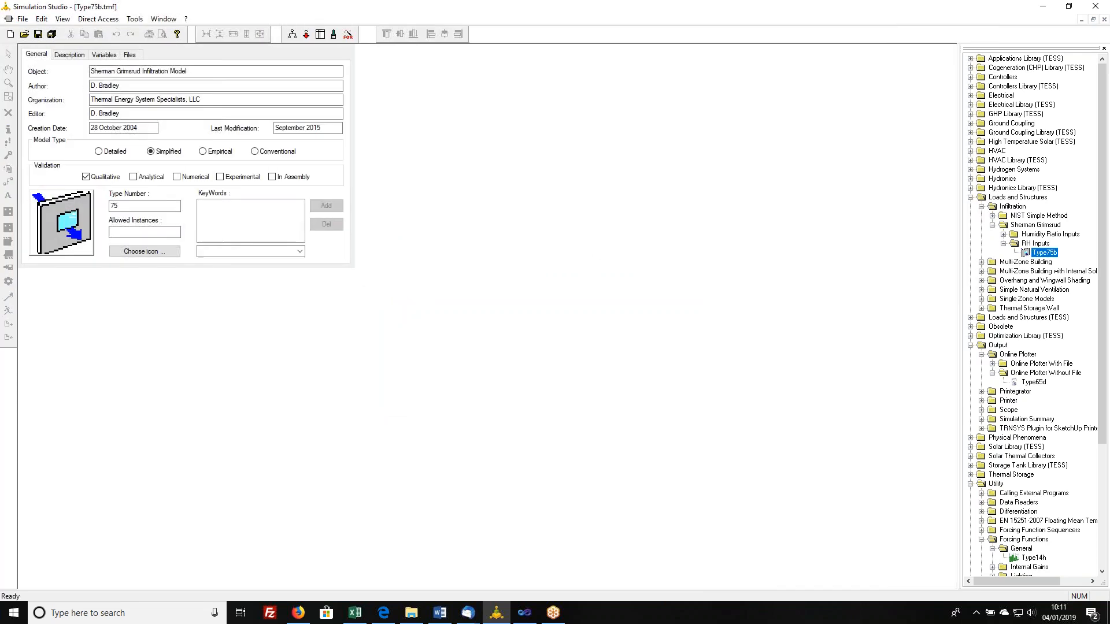
click(105, 54)
click(142, 74)
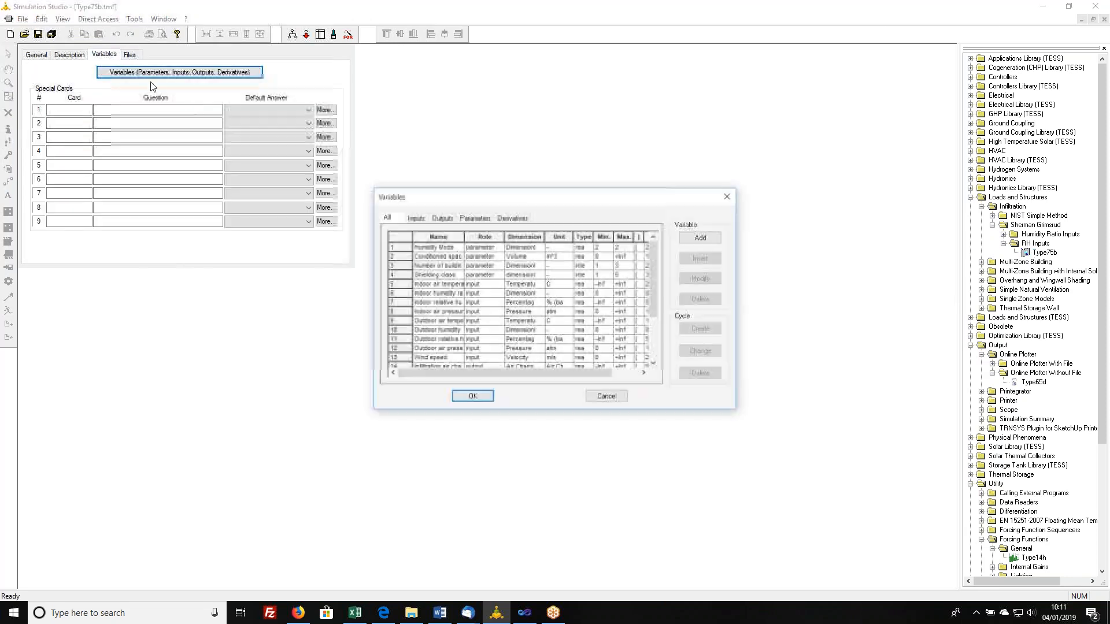
click(473, 219)
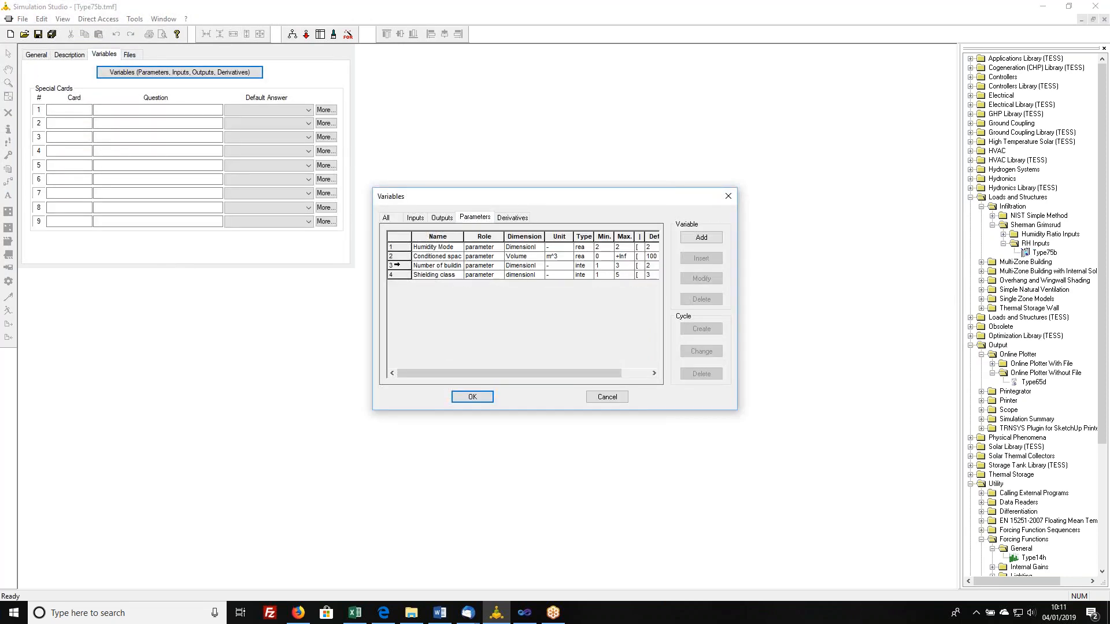
- Set the maximum of the number of building stories to 10 in the Type75b proforma and accept the variable changes
click(397, 265)
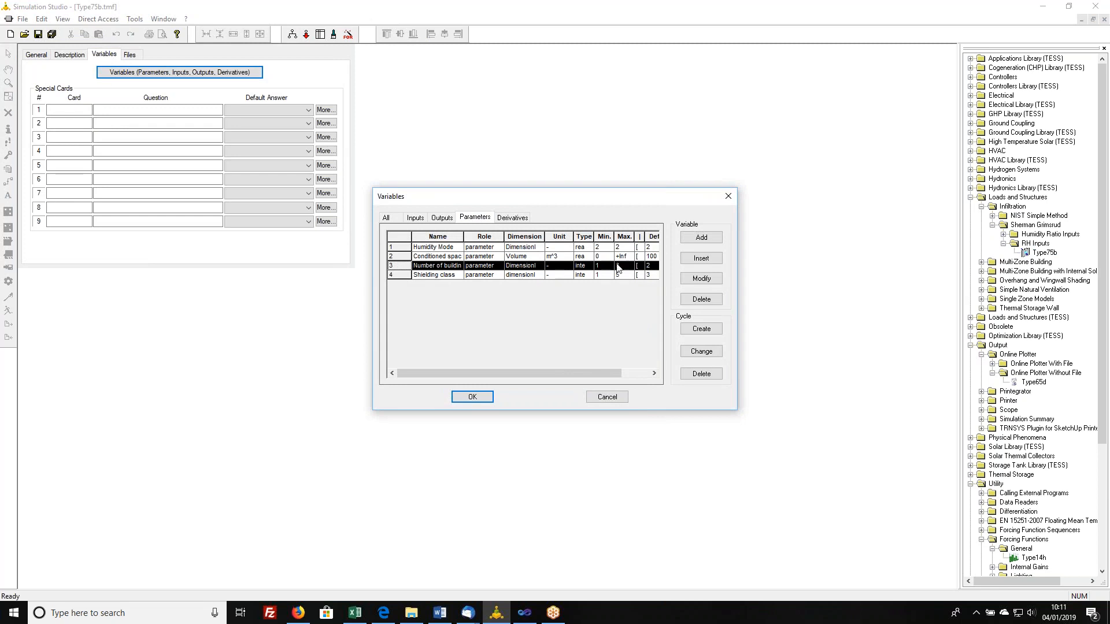
click(692, 278)
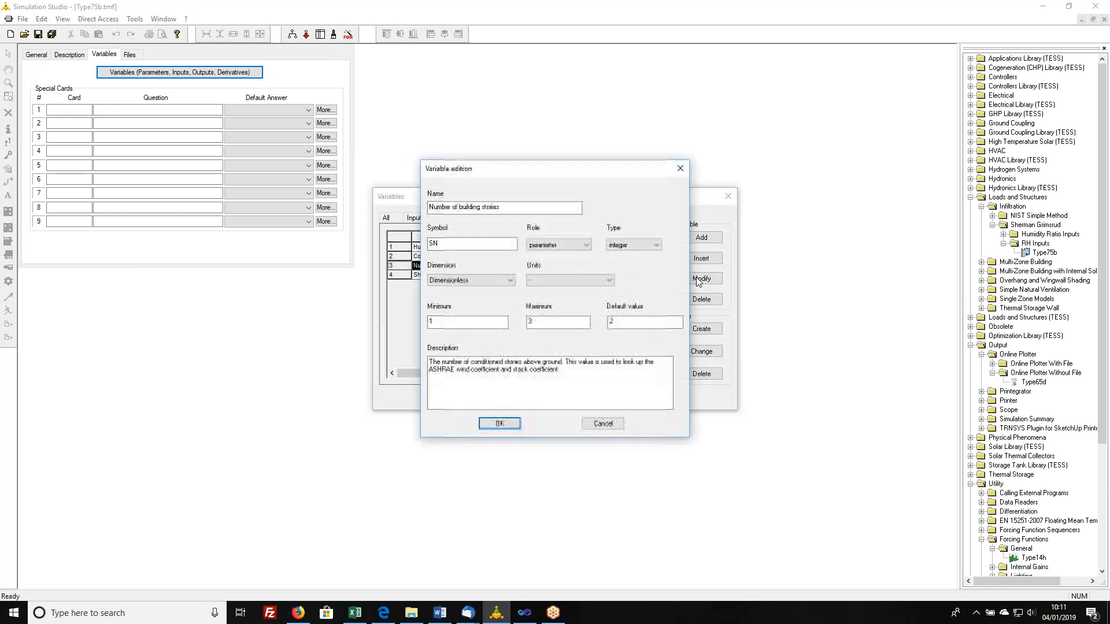
double_click(548, 322)
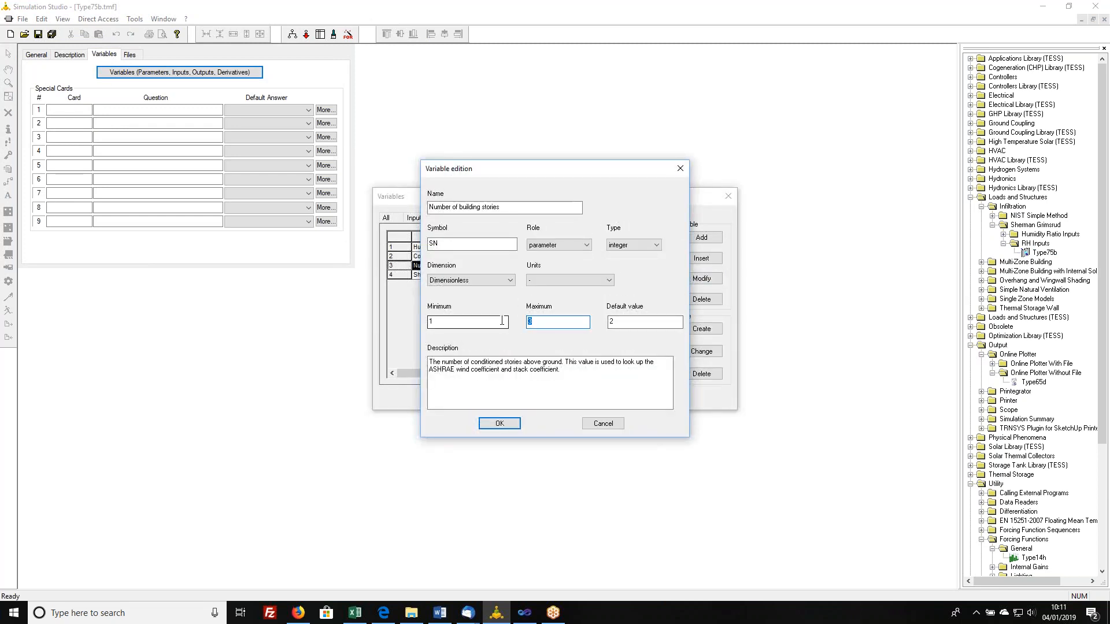
text(10)
click(497, 423)
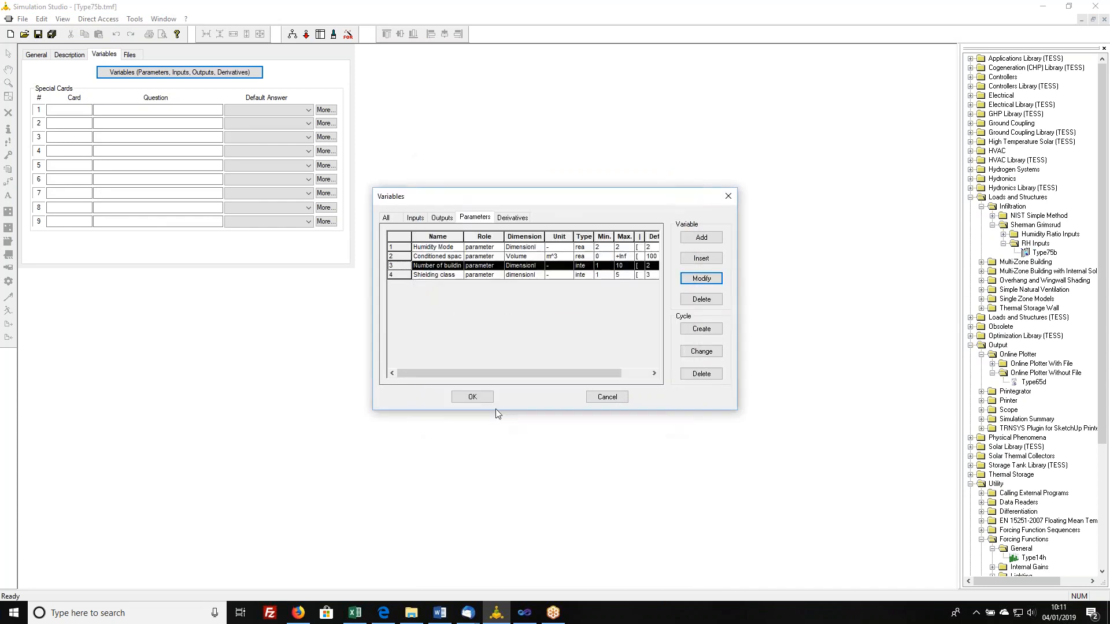
click(468, 396)
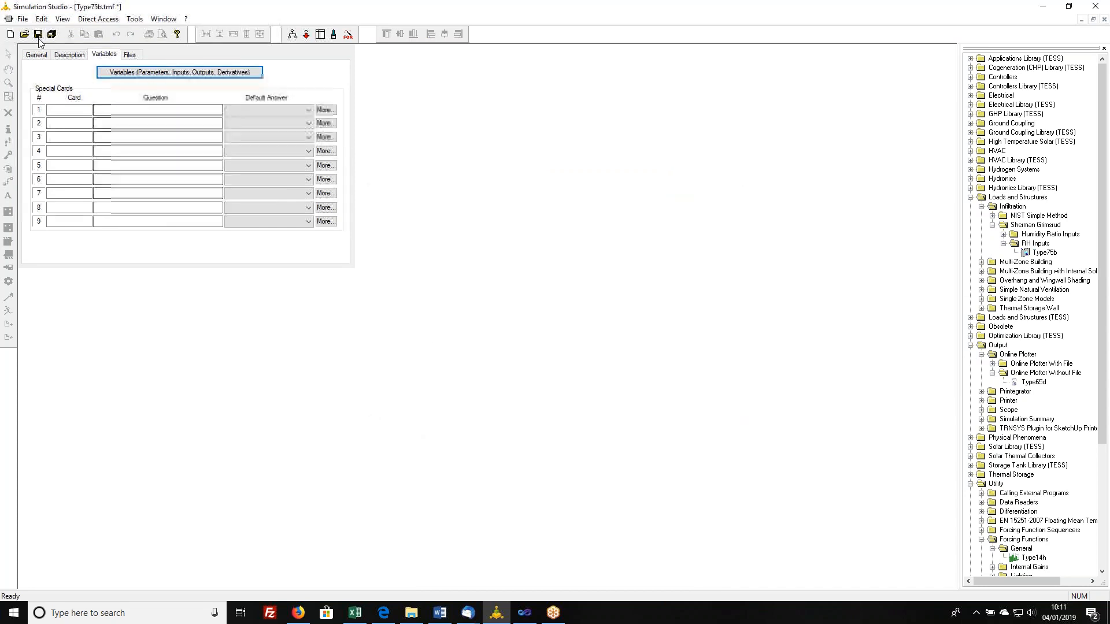
- Save the modified Type75b proforma and close it to return to the project
click(22, 19)
click(86, 70)
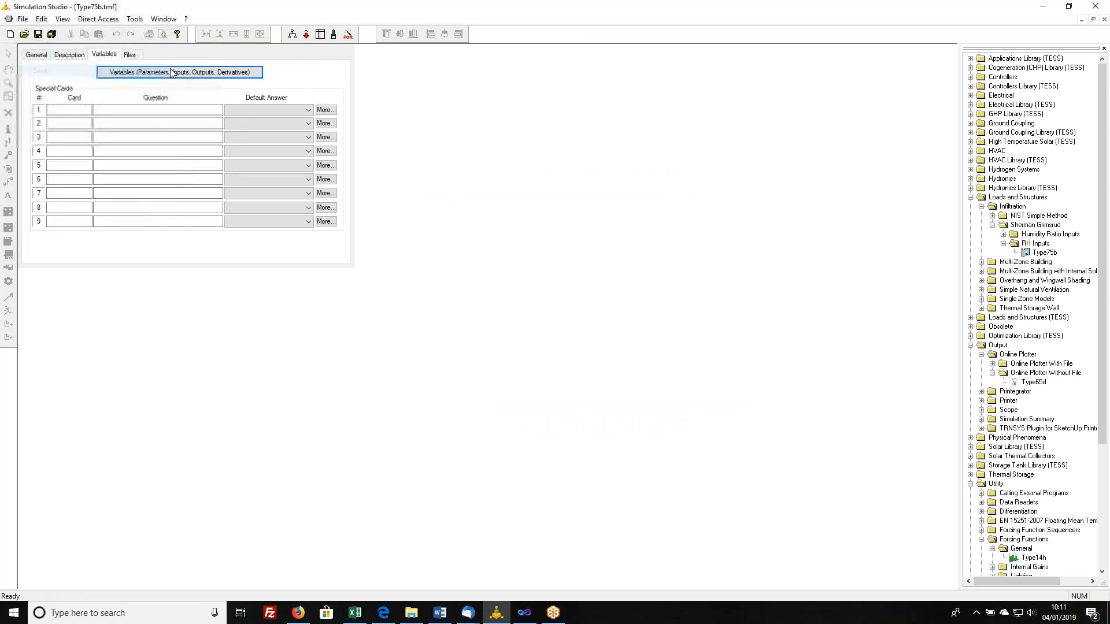
click(1105, 20)
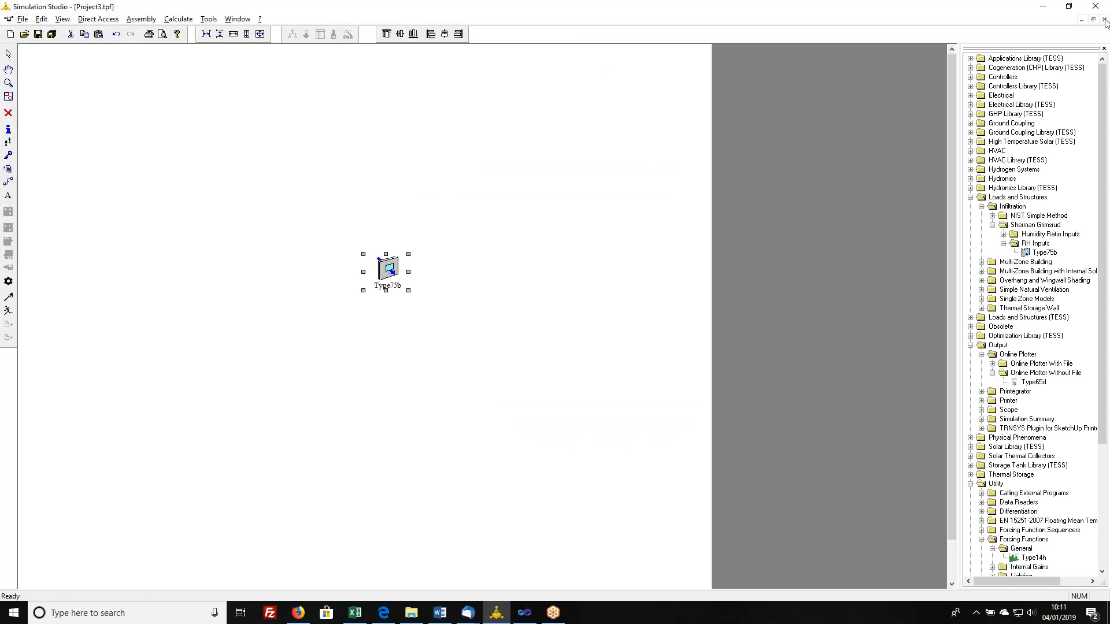
- Replace the project's Type75b component with the updated Type75b proforma from Loads and Structures, Infiltration, Sherman Grimsrud, RH Inputs
right_click(399, 278)
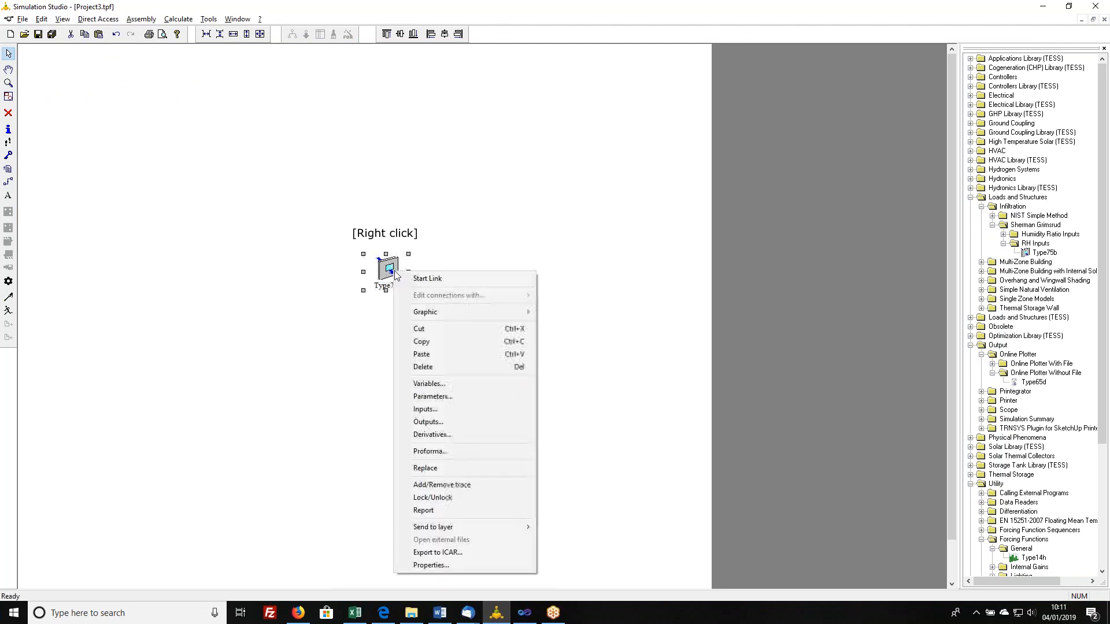
click(454, 470)
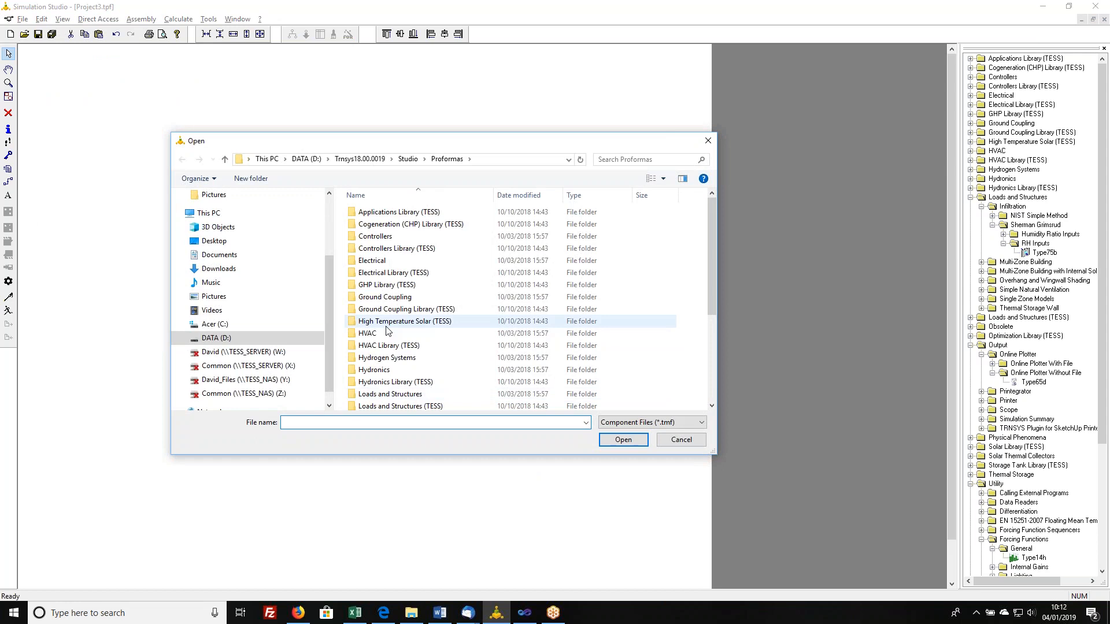
scroll(386, 334, down, 1)
double_click(354, 367)
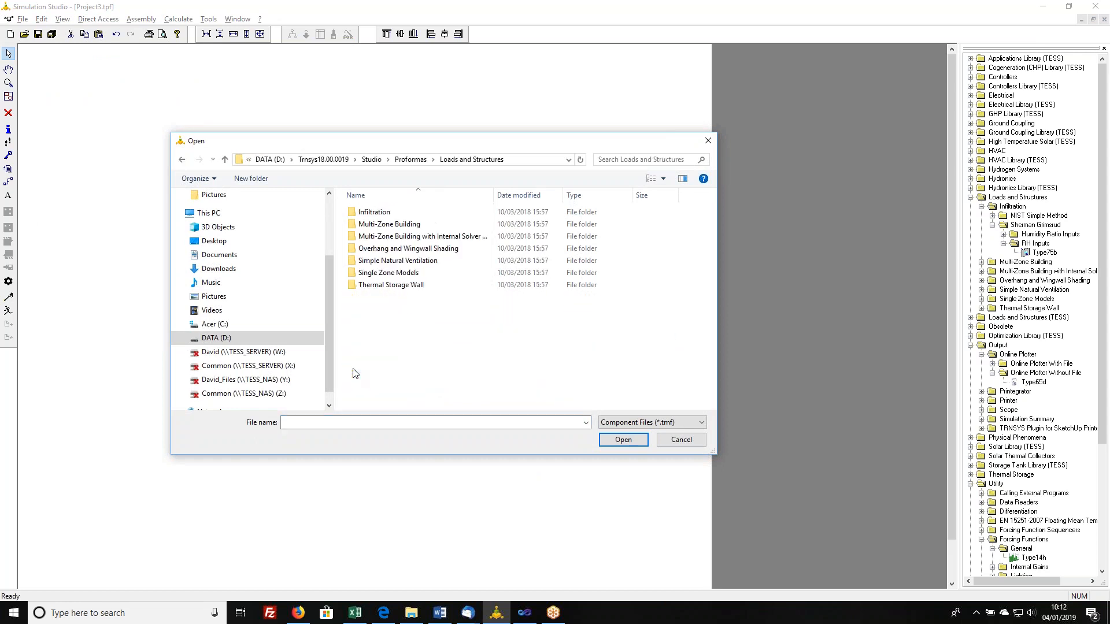
double_click(353, 213)
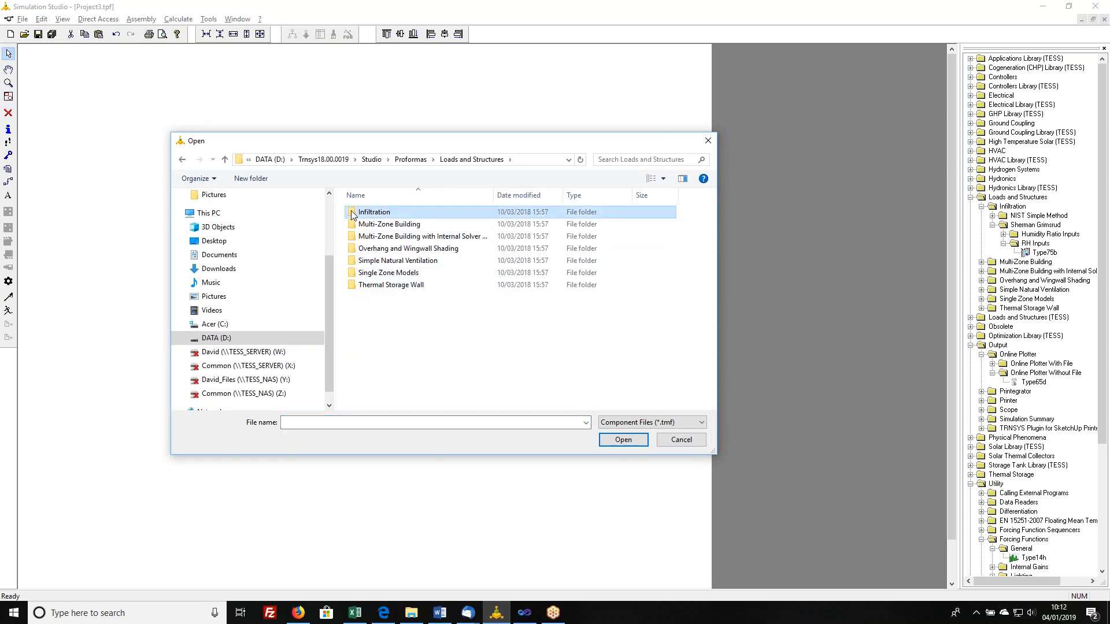
double_click(354, 225)
double_click(355, 225)
double_click(353, 213)
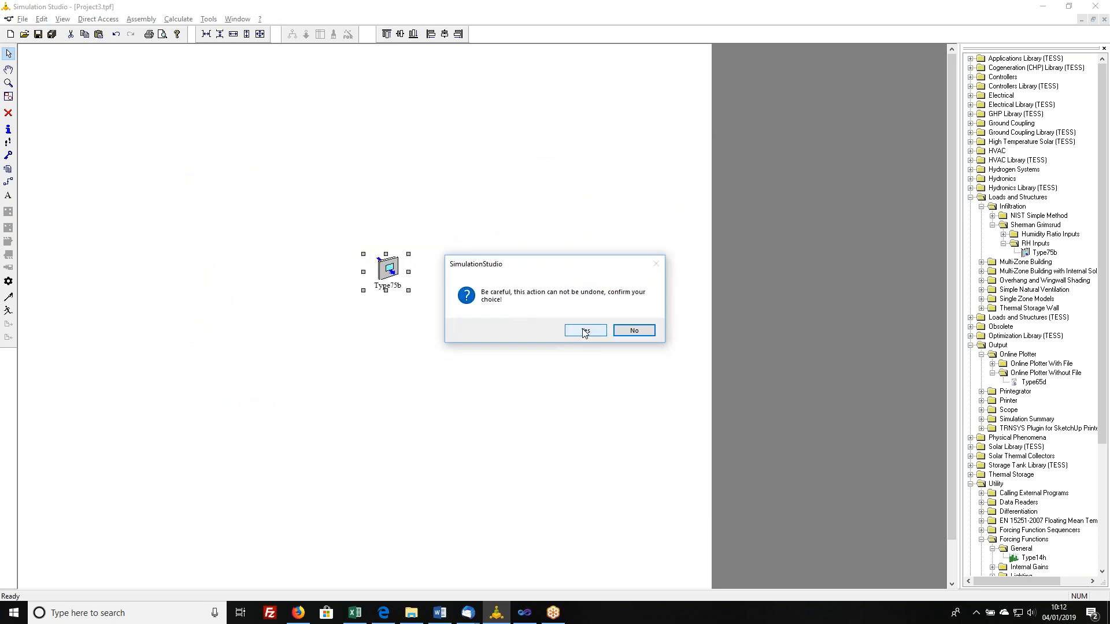
click(584, 331)
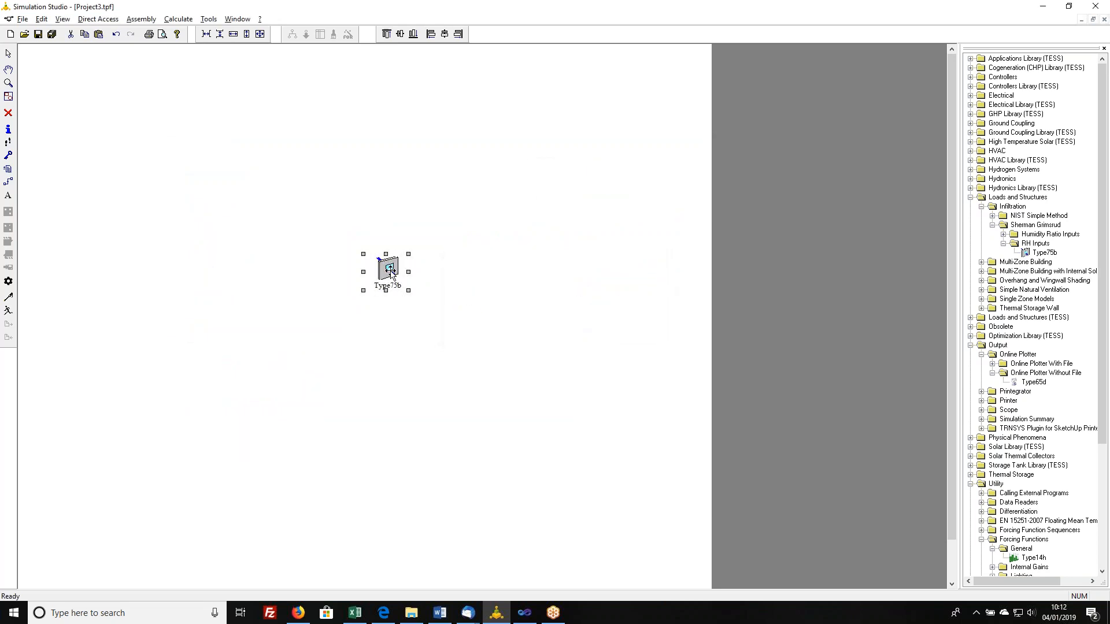
- Set the Type75b component's number of building stories to 6 and close its parameters
double_click(386, 268)
click(565, 276)
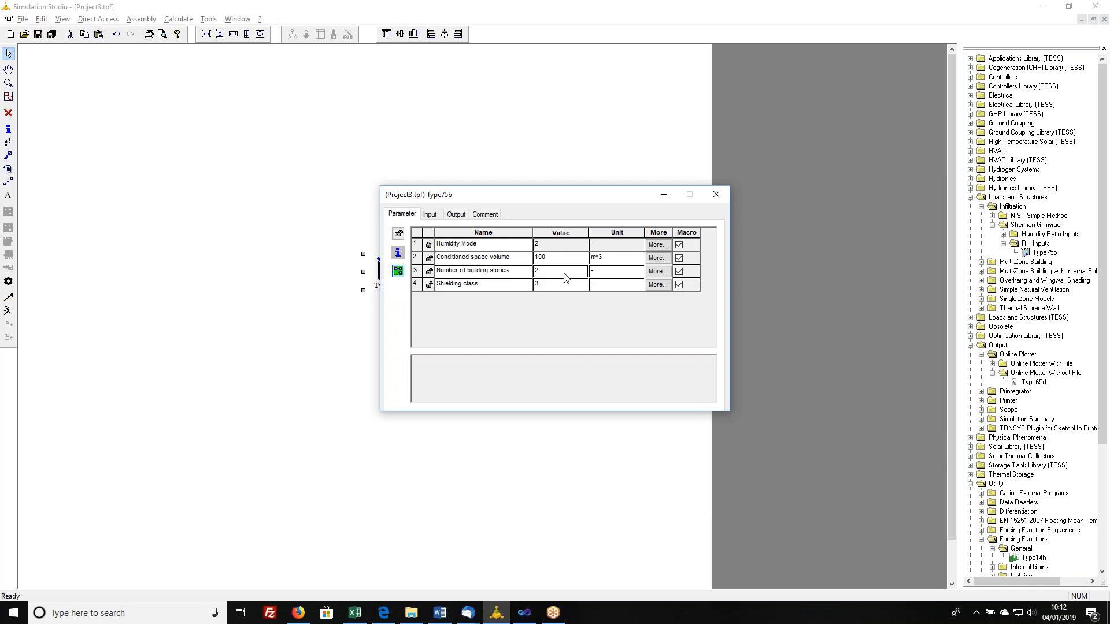
text(6)
key(Tab)
click(715, 194)
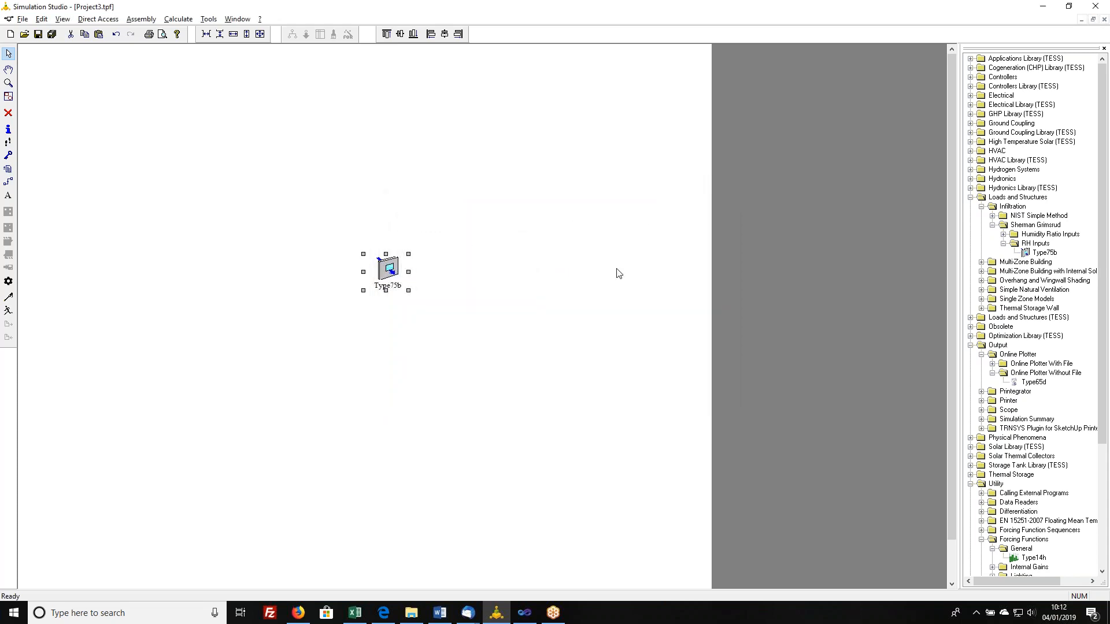
- Collapse the Loads and Structures and Utility library folders and place a Type65d online plotter without file above and beside Type75b
click(970, 198)
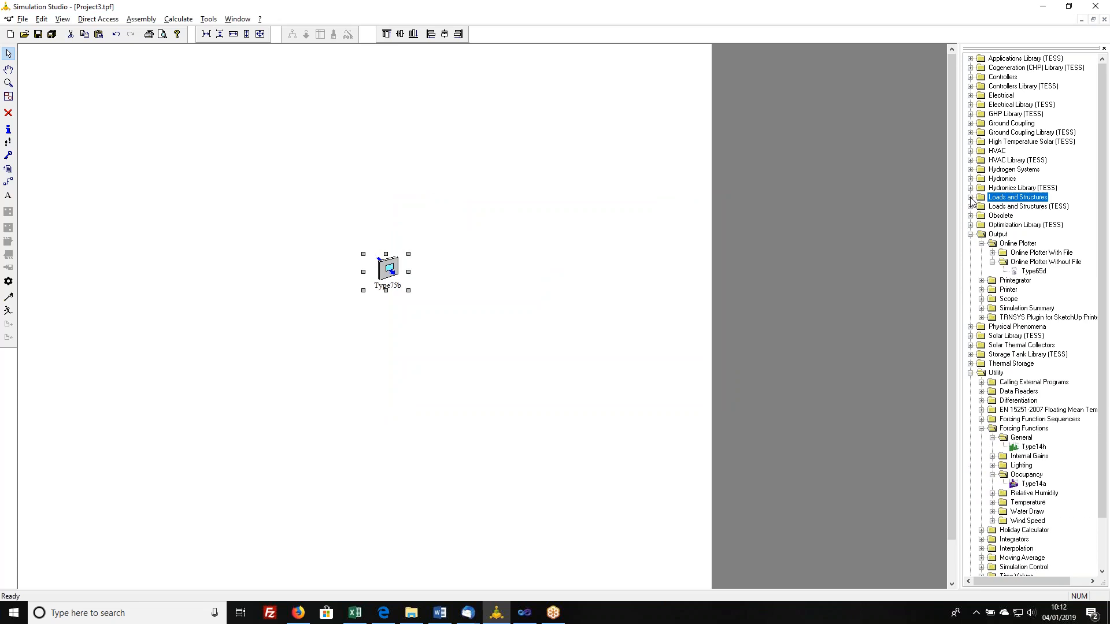
click(970, 374)
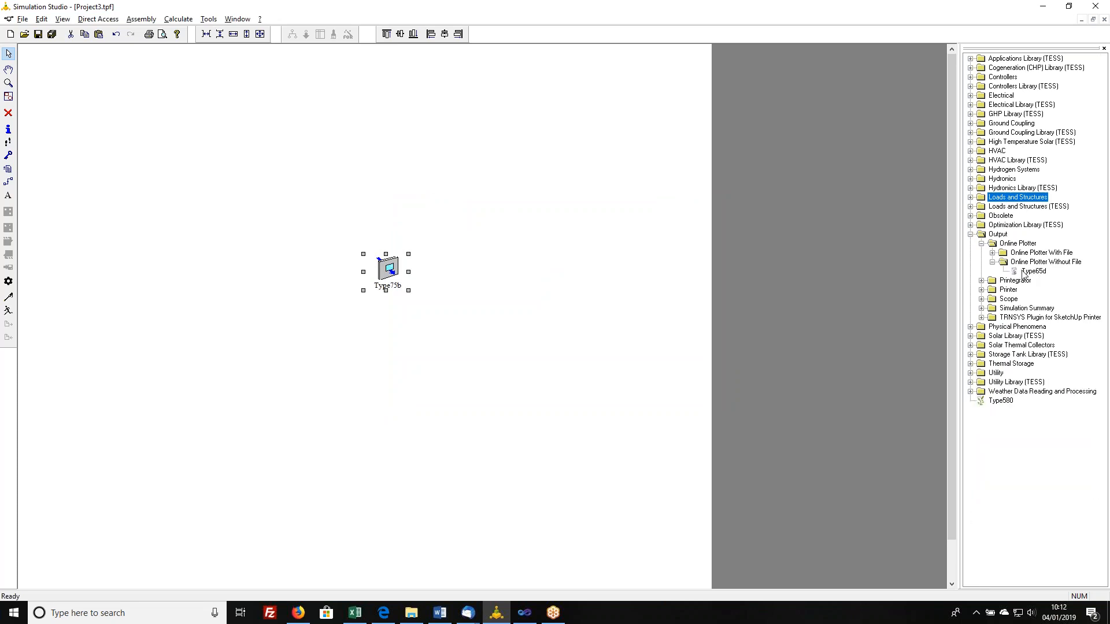
drag(1032, 271, 549, 186)
click(553, 227)
click(549, 185)
- Try to set the Type65d plotter's number of left-axis variables to 15 and close its parameters
double_click(549, 185)
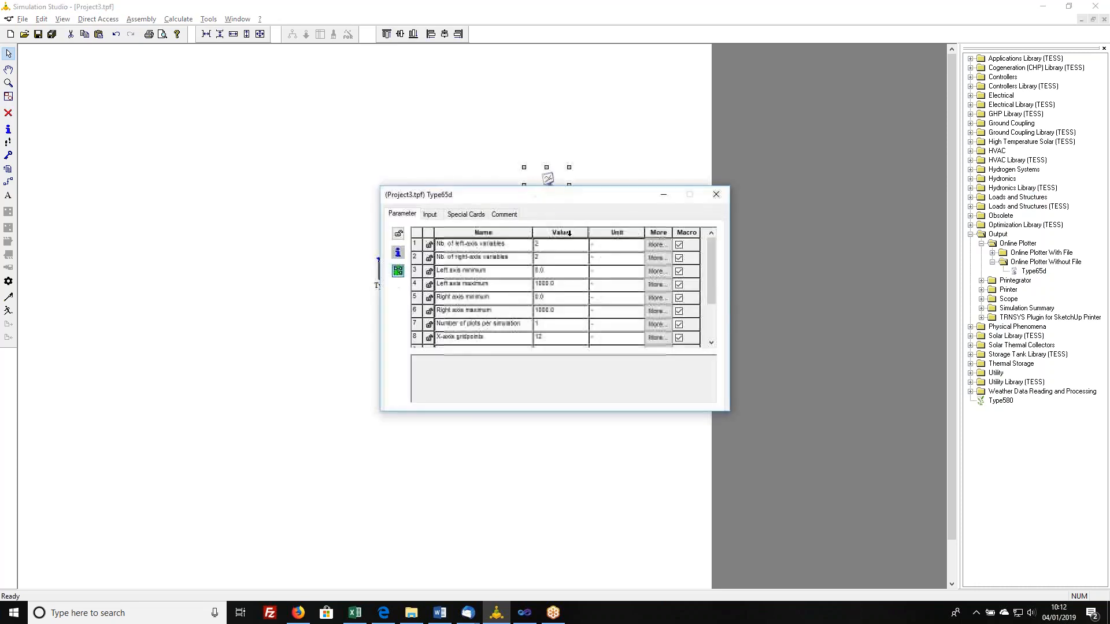
click(560, 247)
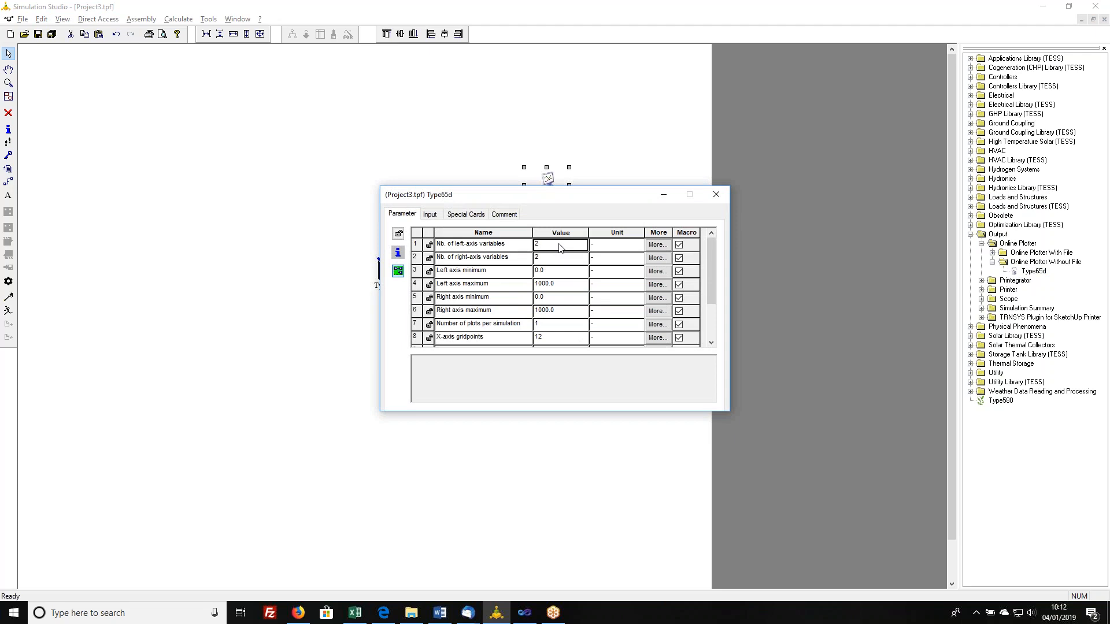
key(BackSpace)
text(15)
key(Tab)
click(714, 198)
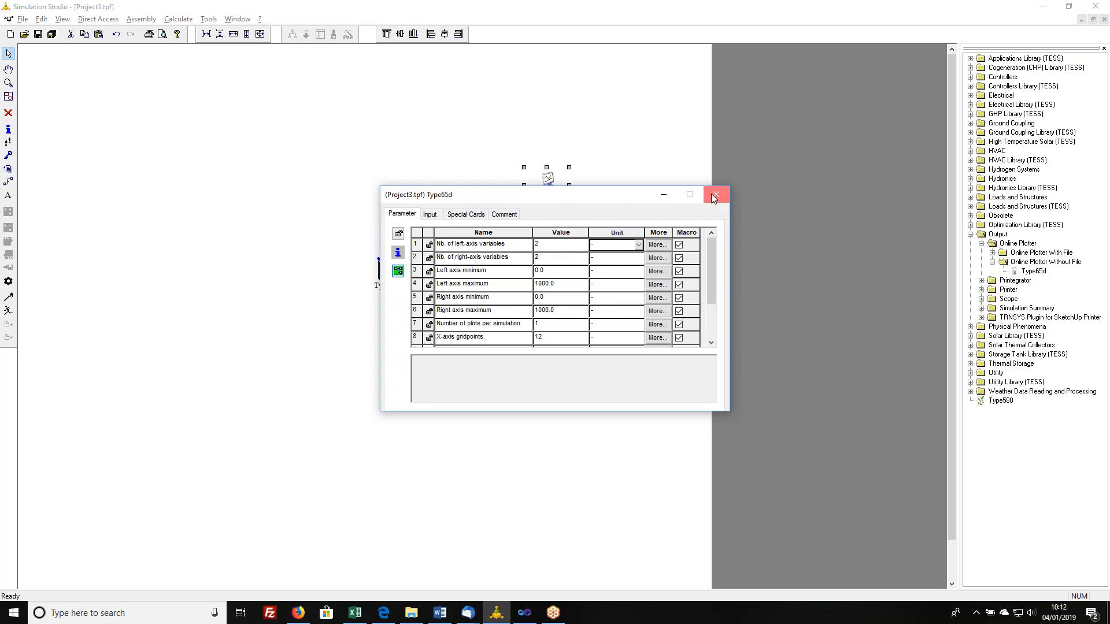